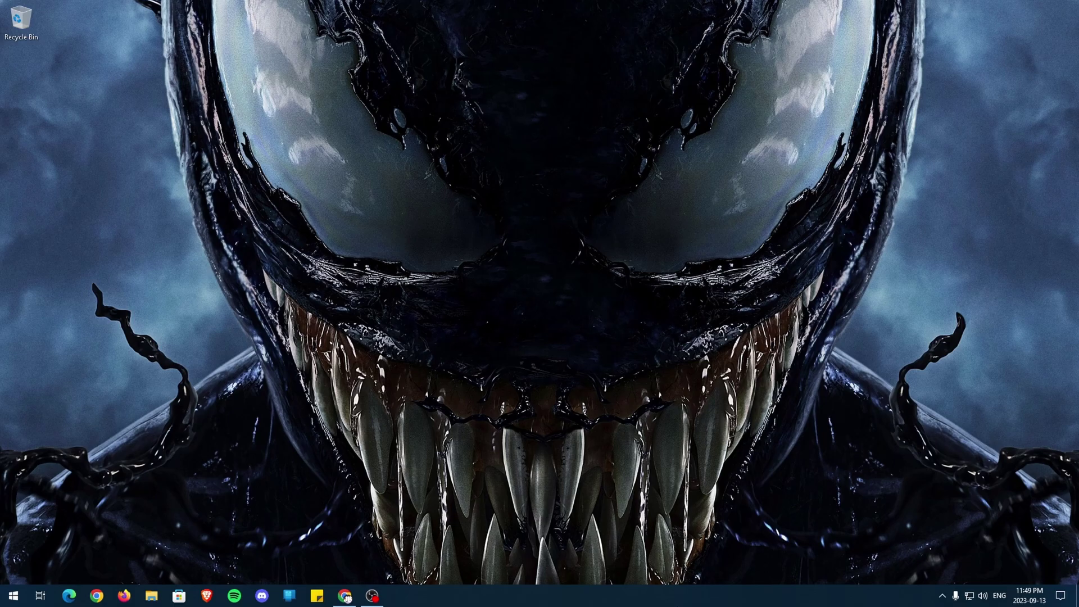
Launch AMD Software from the desktop menu and go to the Performance Tuning page
{"action": "right_click", "coordinate": [653, 453]}
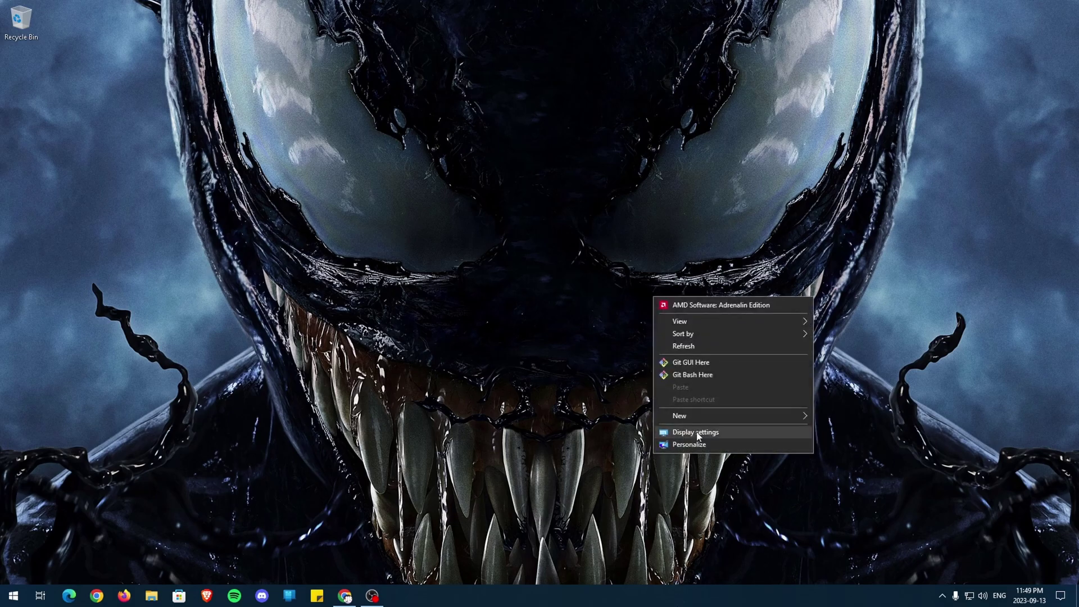
{"action": "mouse_move", "coordinate": [777, 324]}
{"action": "left_click", "coordinate": [787, 306]}
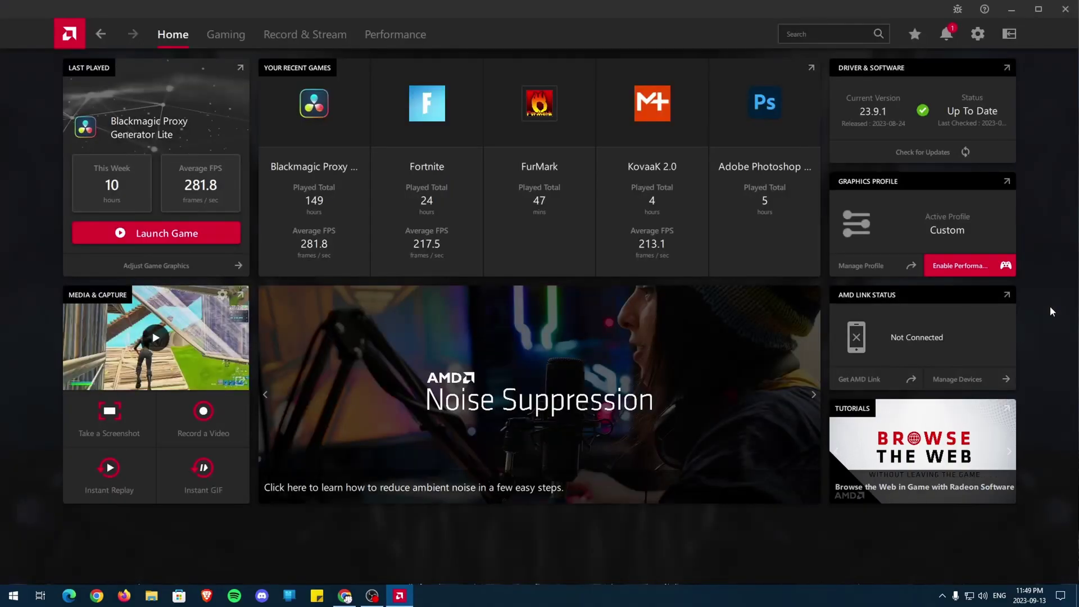
{"action": "left_click", "coordinate": [399, 36]}
{"action": "left_click", "coordinate": [132, 64]}
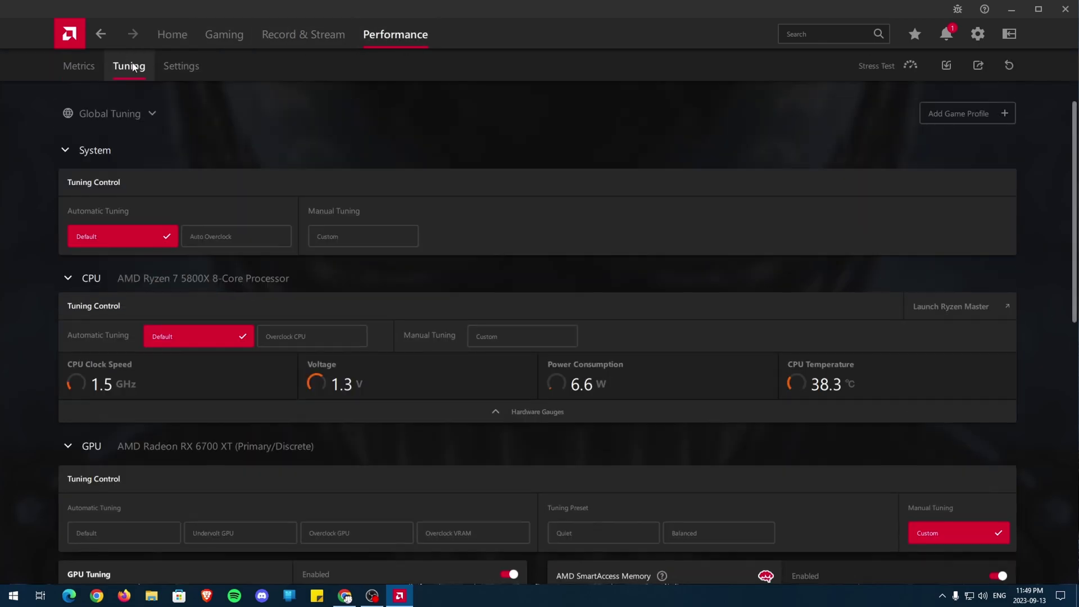
{"action": "left_click_drag", "start_coordinate": [1076, 207], "coordinate": [1076, 364]}
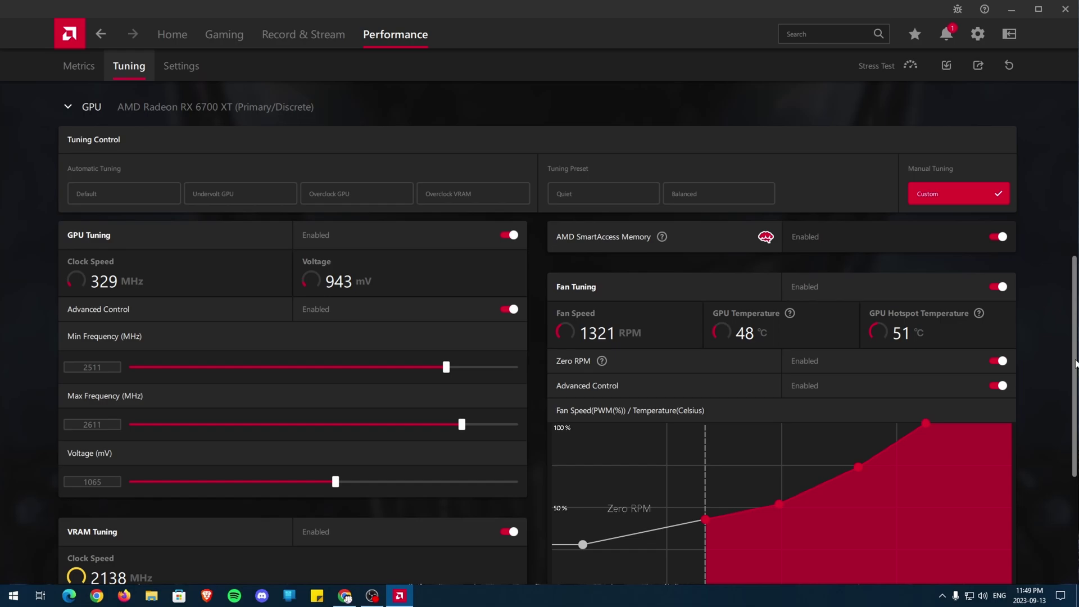
Reset GPU tuning, choose Custom manual tuning, and enable GPU, VRAM, Power and Fan Tuning
{"action": "left_click", "coordinate": [160, 194]}
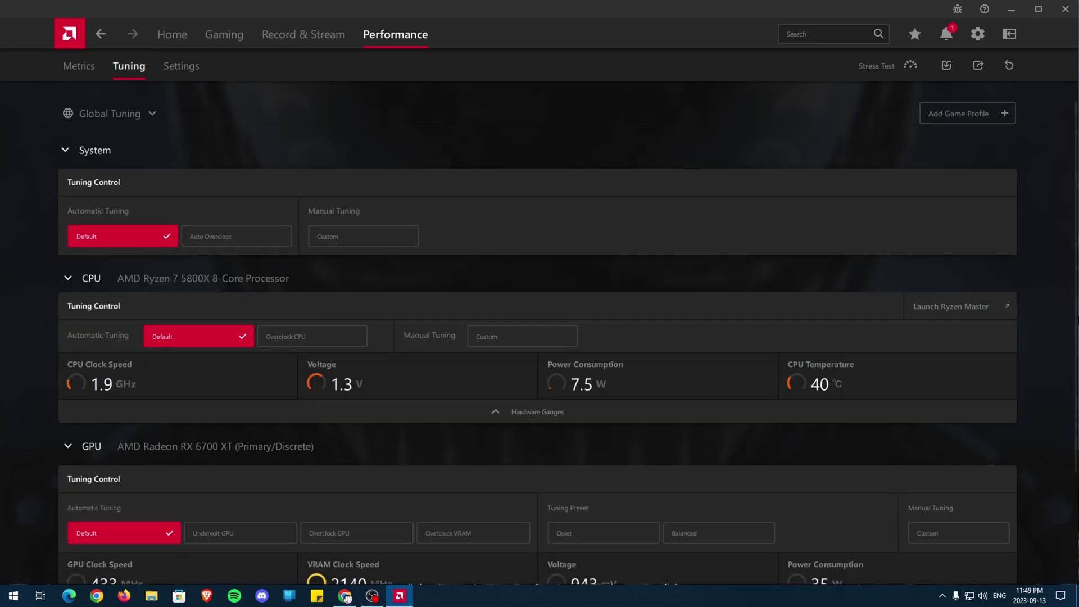
{"action": "scroll", "coordinate": [1074, 459], "scroll_direction": "down", "scroll_amount": 3}
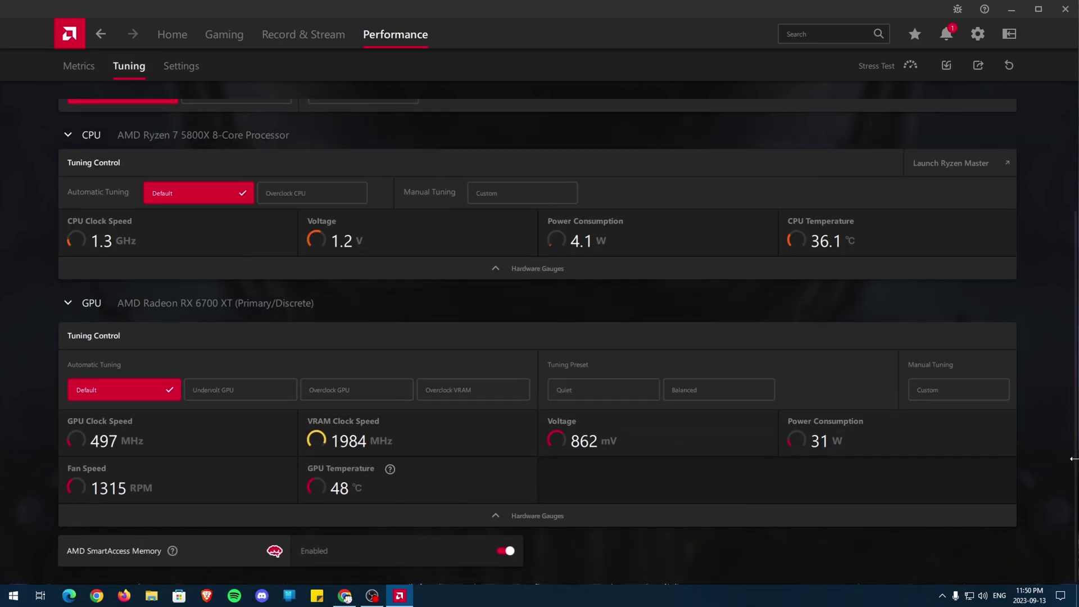
{"action": "left_click", "coordinate": [973, 391]}
{"action": "scroll", "coordinate": [1074, 378], "scroll_direction": "down", "scroll_amount": 2}
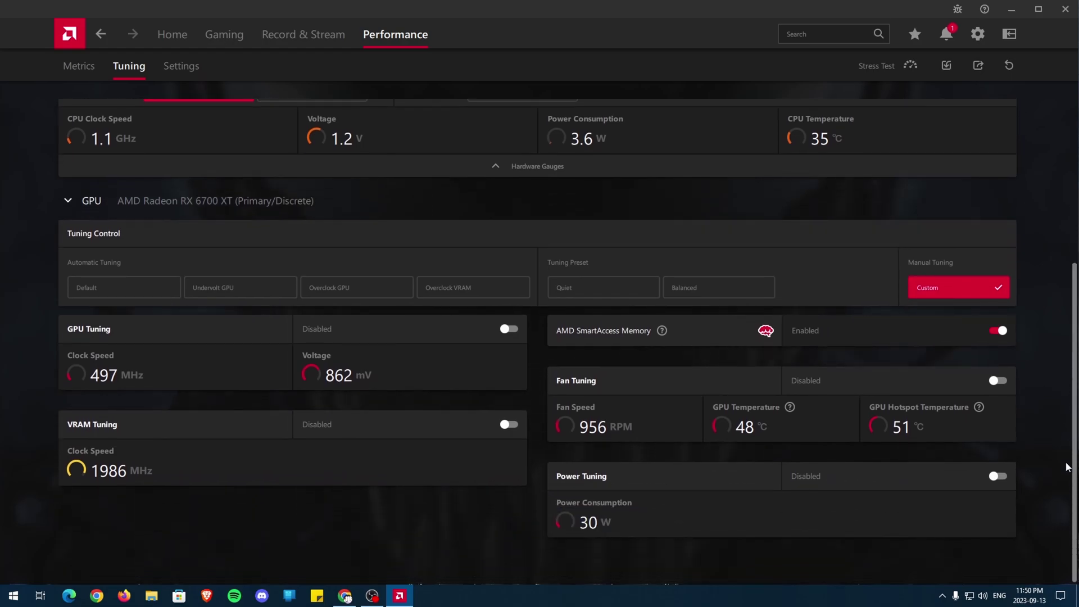
{"action": "left_click", "coordinate": [512, 330]}
{"action": "scroll", "coordinate": [528, 373], "scroll_direction": "down", "scroll_amount": 1}
{"action": "scroll", "coordinate": [528, 375], "scroll_direction": "down", "scroll_amount": 2}
{"action": "left_click", "coordinate": [509, 476]}
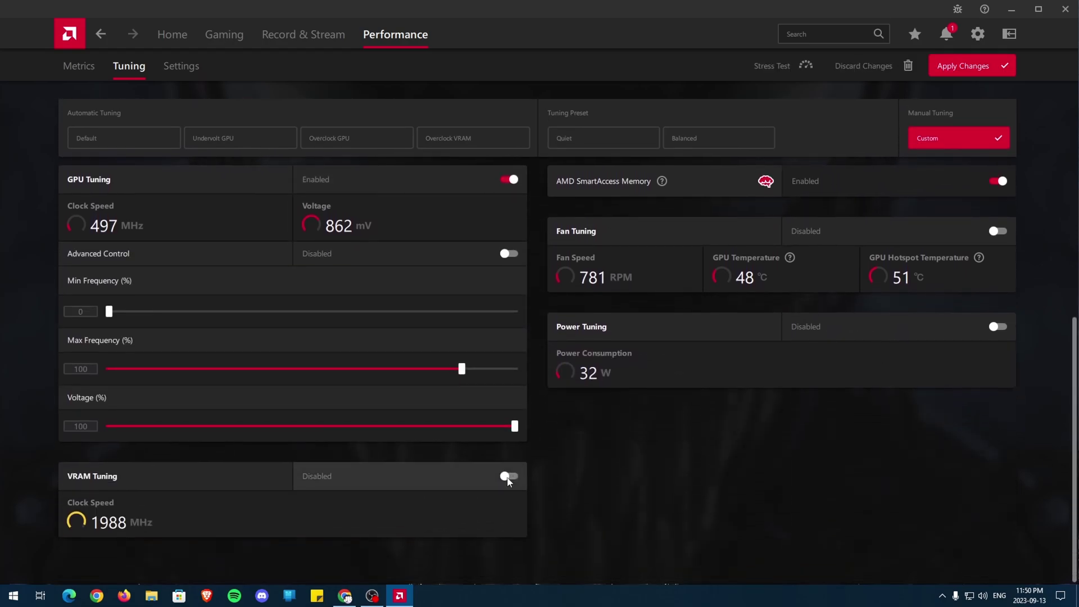
{"action": "left_click", "coordinate": [997, 326]}
{"action": "left_click", "coordinate": [1000, 231]}
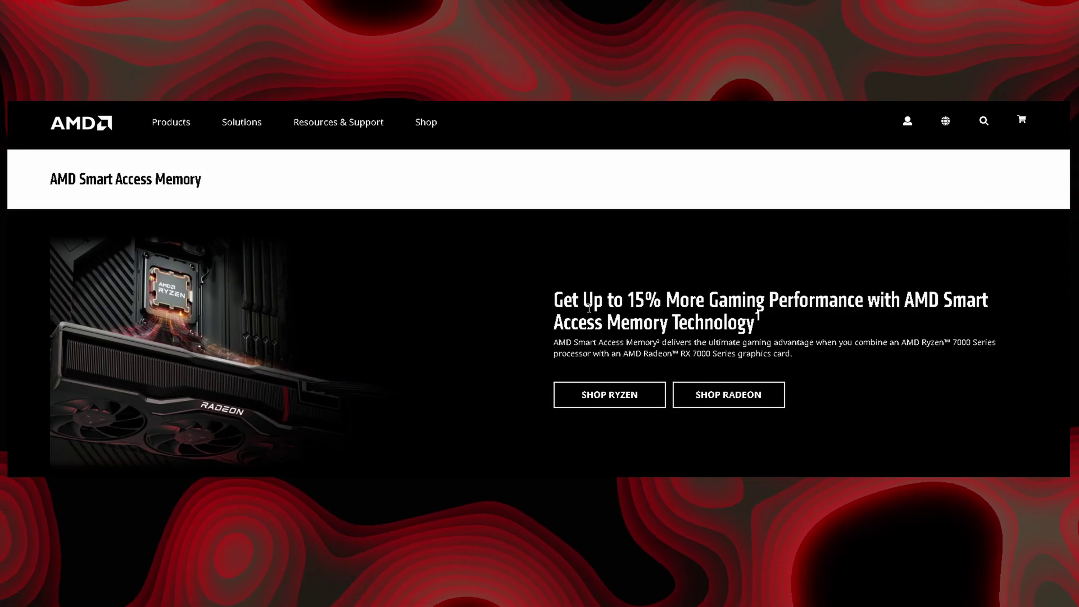
{"action": "left_click_drag", "start_coordinate": [554, 300], "coordinate": [763, 320]}
{"action": "left_click", "coordinate": [764, 321]}
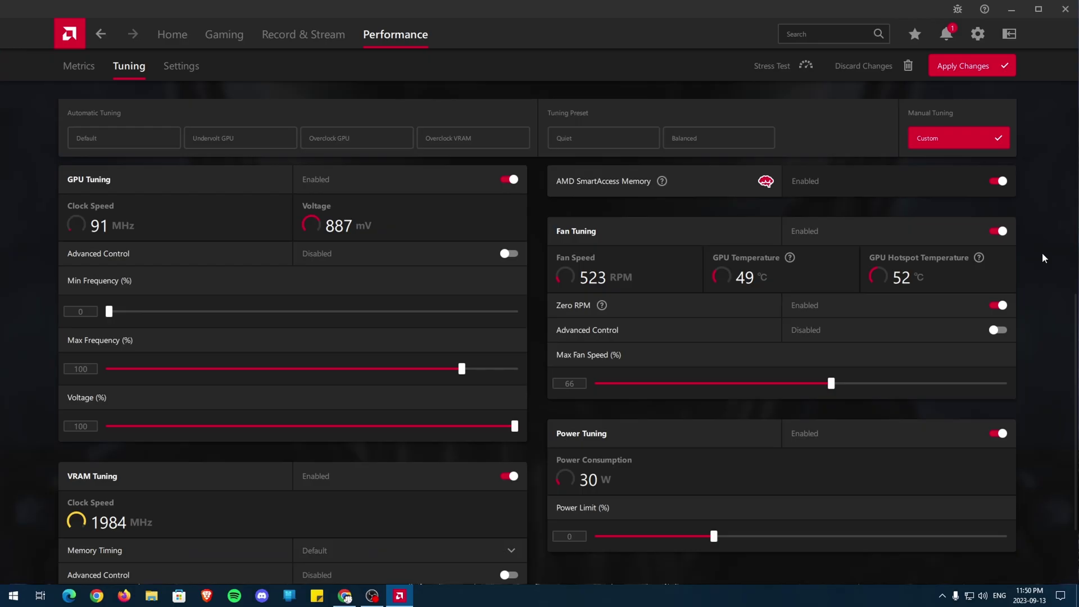
Enable the custom fan curve and drag every fan-curve point up to 100% speed
{"action": "left_click", "coordinate": [998, 330]}
{"action": "left_click_drag", "start_coordinate": [919, 425], "coordinate": [918, 400]}
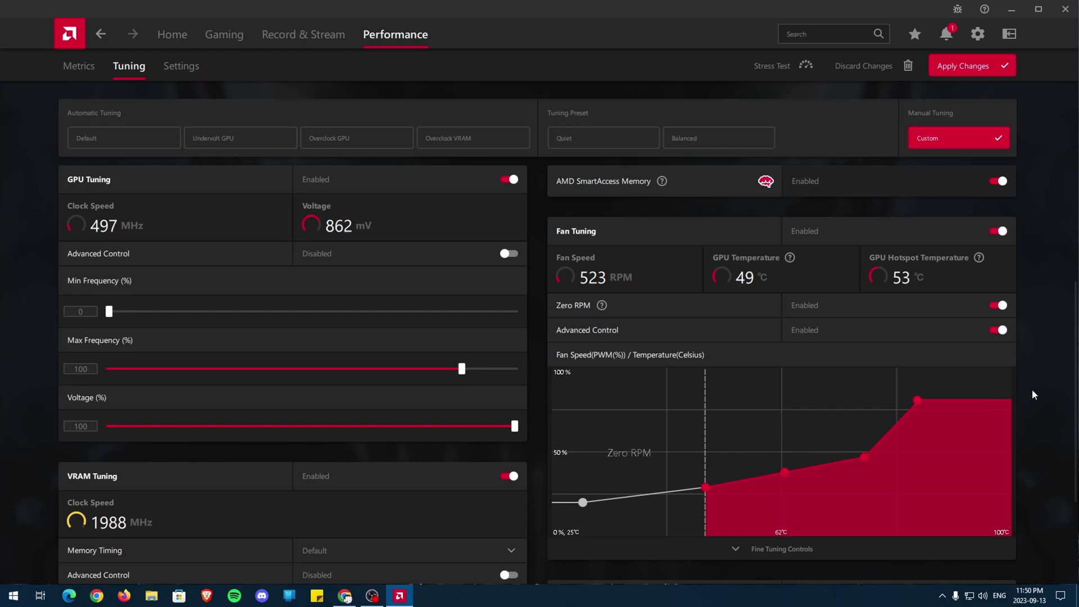
{"action": "left_click_drag", "start_coordinate": [917, 400], "coordinate": [922, 366]}
{"action": "left_click_drag", "start_coordinate": [865, 457], "coordinate": [850, 368]}
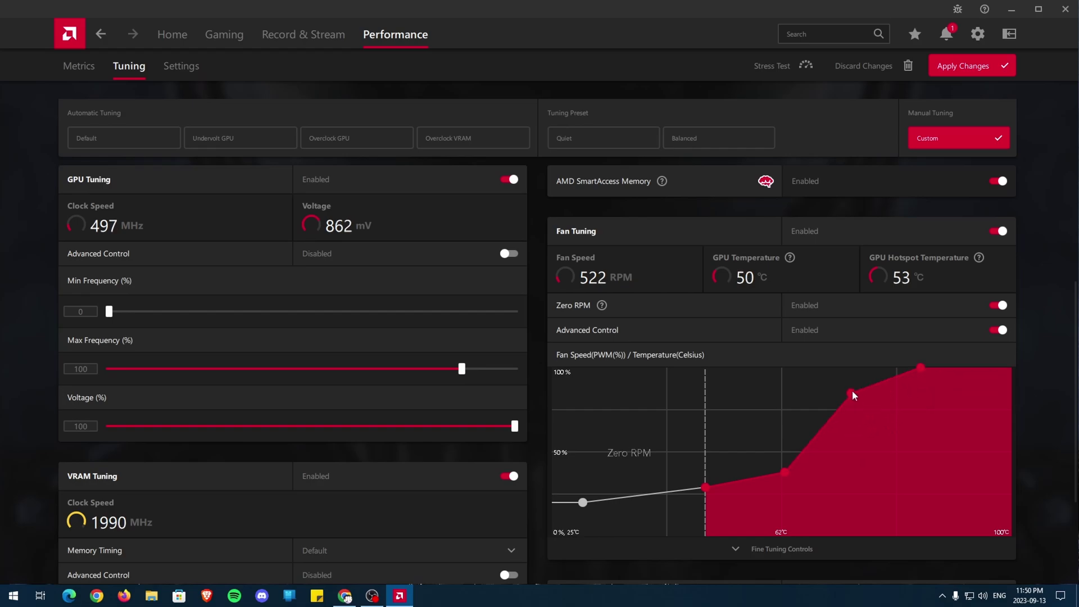
{"action": "left_click_drag", "start_coordinate": [784, 473], "coordinate": [770, 368]}
{"action": "left_click_drag", "start_coordinate": [705, 488], "coordinate": [695, 368]}
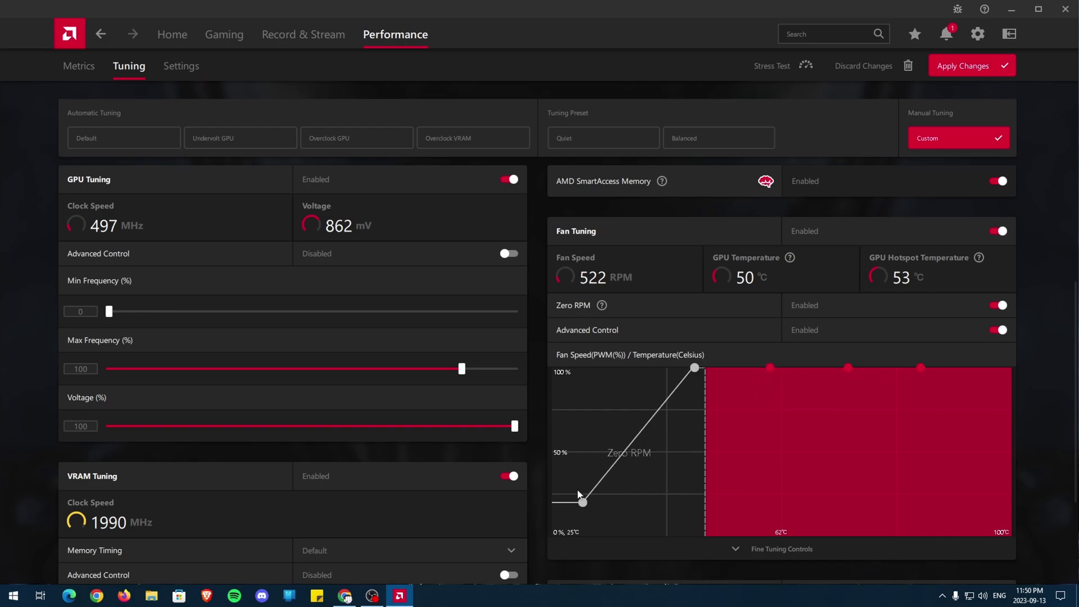
{"action": "left_click_drag", "start_coordinate": [582, 502], "coordinate": [588, 367]}
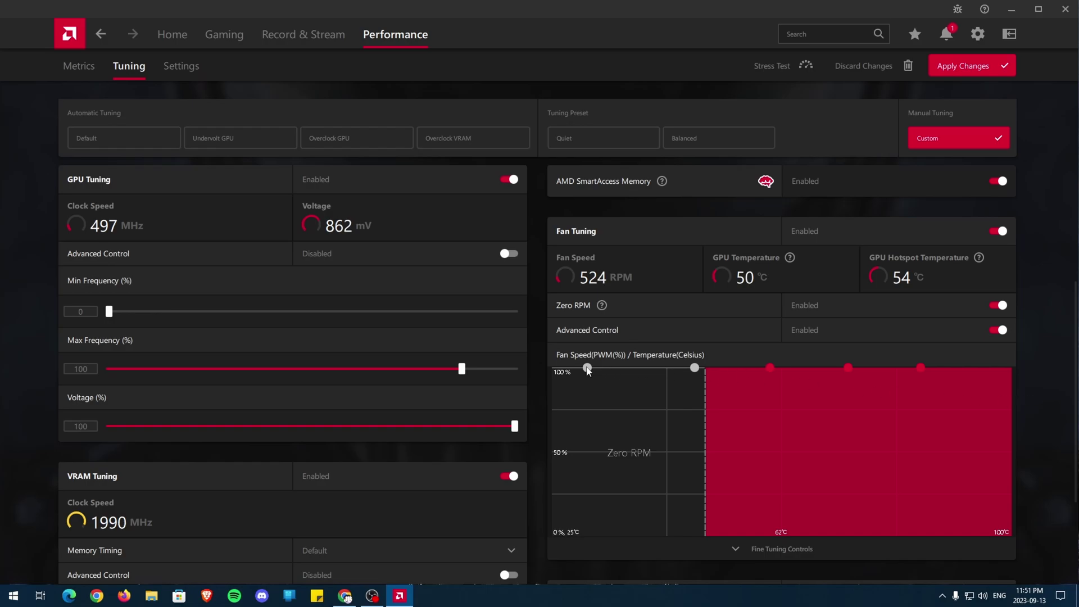
Lower the fan-curve points into a rising ramp that reaches 100% at a lower temperature
{"action": "left_click_drag", "start_coordinate": [587, 367], "coordinate": [588, 509]}
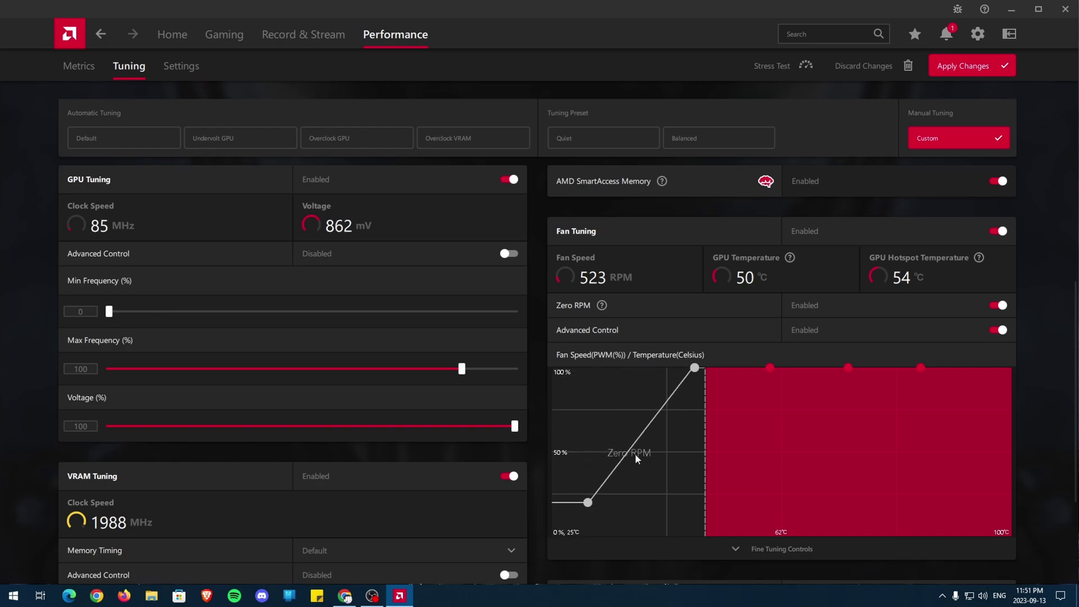
{"action": "left_click_drag", "start_coordinate": [695, 368], "coordinate": [673, 486]}
{"action": "left_click_drag", "start_coordinate": [770, 368], "coordinate": [774, 475]}
{"action": "left_click_drag", "start_coordinate": [848, 368], "coordinate": [845, 454]}
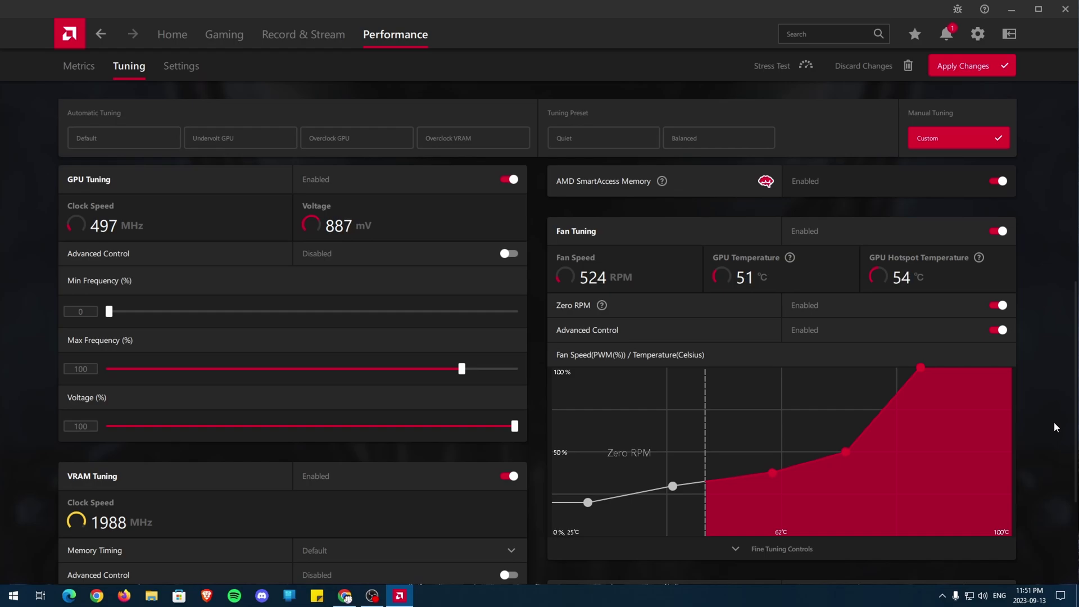
{"action": "left_click_drag", "start_coordinate": [920, 367], "coordinate": [898, 368]}
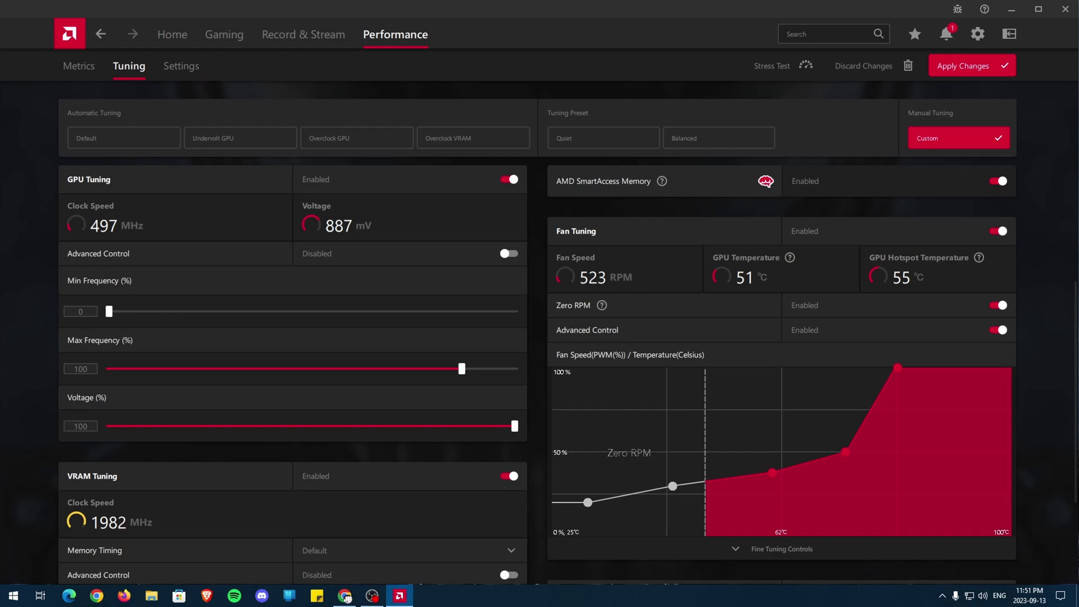
{"action": "left_click_drag", "start_coordinate": [841, 453], "coordinate": [815, 406]}
{"action": "left_click_drag", "start_coordinate": [773, 474], "coordinate": [745, 435]}
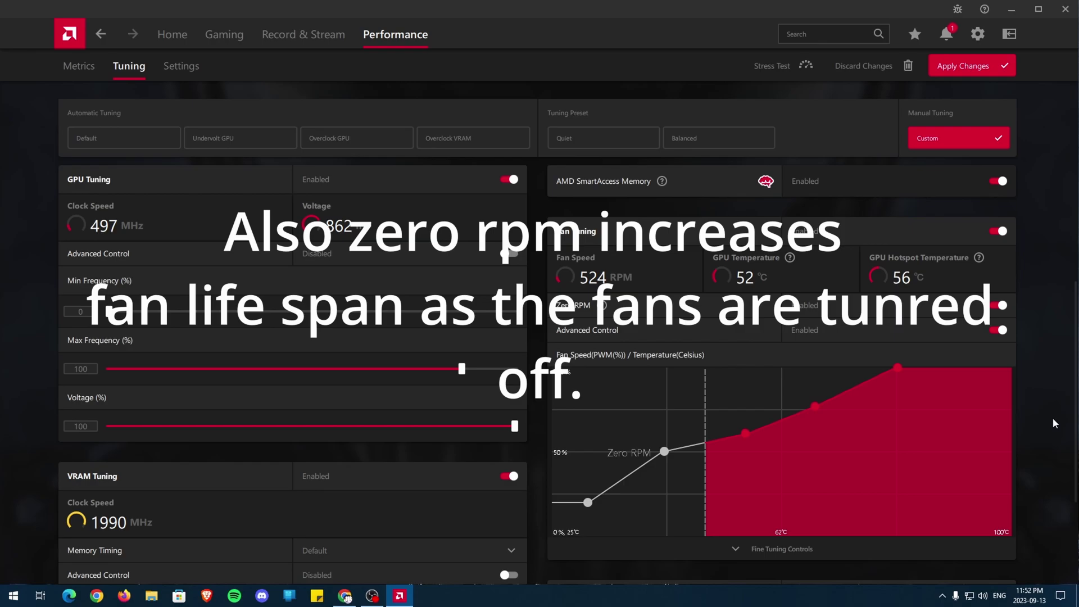
Set Power Limit to 15%, and give VRAM a 2150 MHz max frequency with Fast Timing
{"action": "scroll", "coordinate": [1078, 494], "scroll_direction": "down", "scroll_amount": 3}
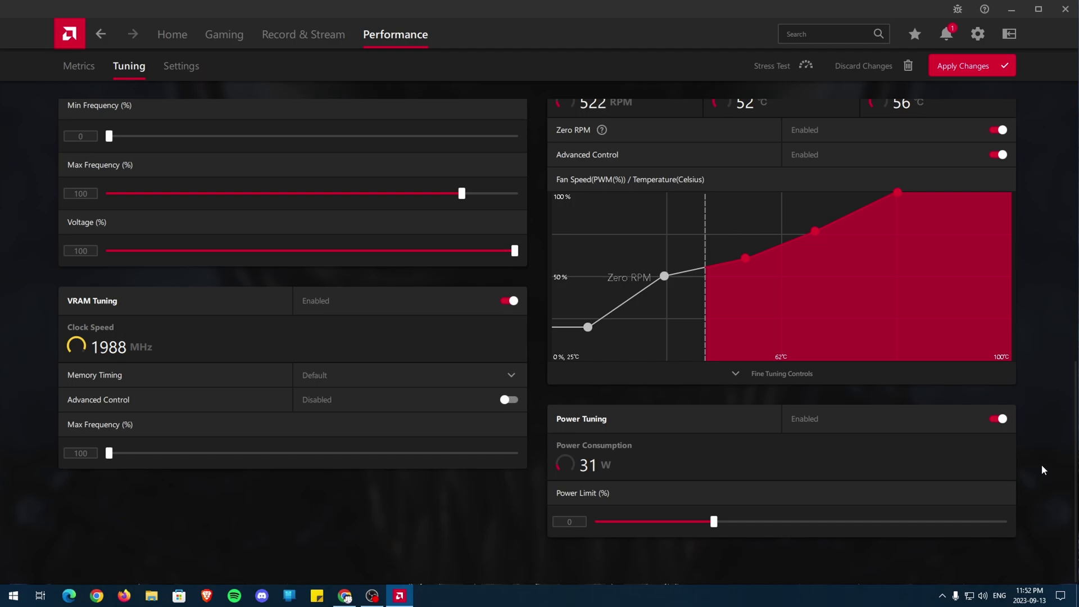
{"action": "left_click_drag", "start_coordinate": [718, 521], "coordinate": [1004, 521]}
{"action": "left_click", "coordinate": [509, 400]}
{"action": "left_click_drag", "start_coordinate": [133, 454], "coordinate": [535, 448]}
{"action": "left_click", "coordinate": [507, 377]}
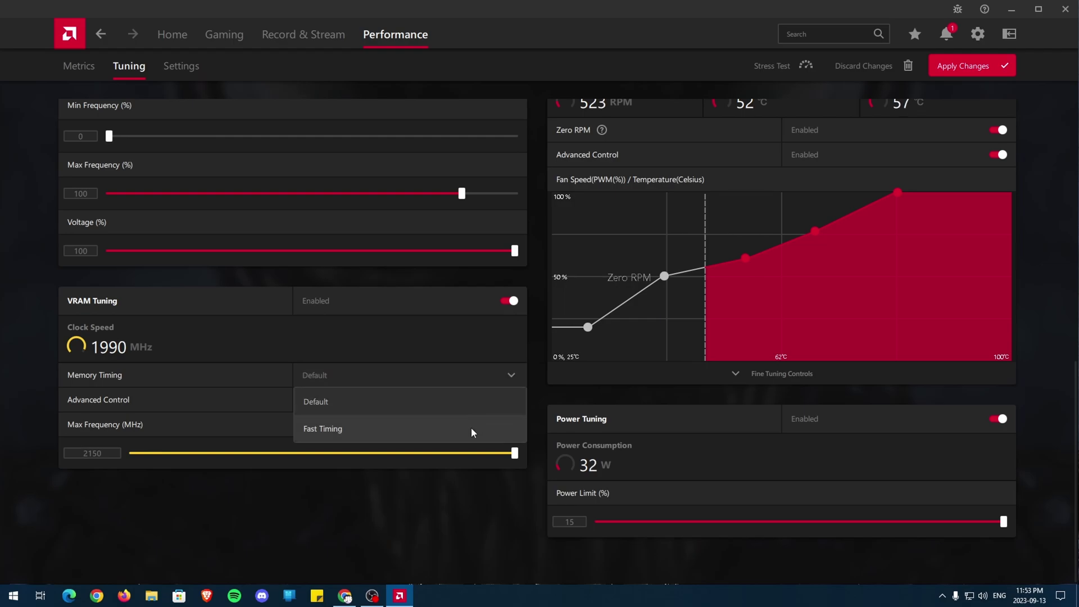
{"action": "left_click", "coordinate": [471, 429]}
Scroll back up to the top of the Tuning page
{"action": "scroll", "coordinate": [1055, 326], "scroll_direction": "up", "scroll_amount": 5}
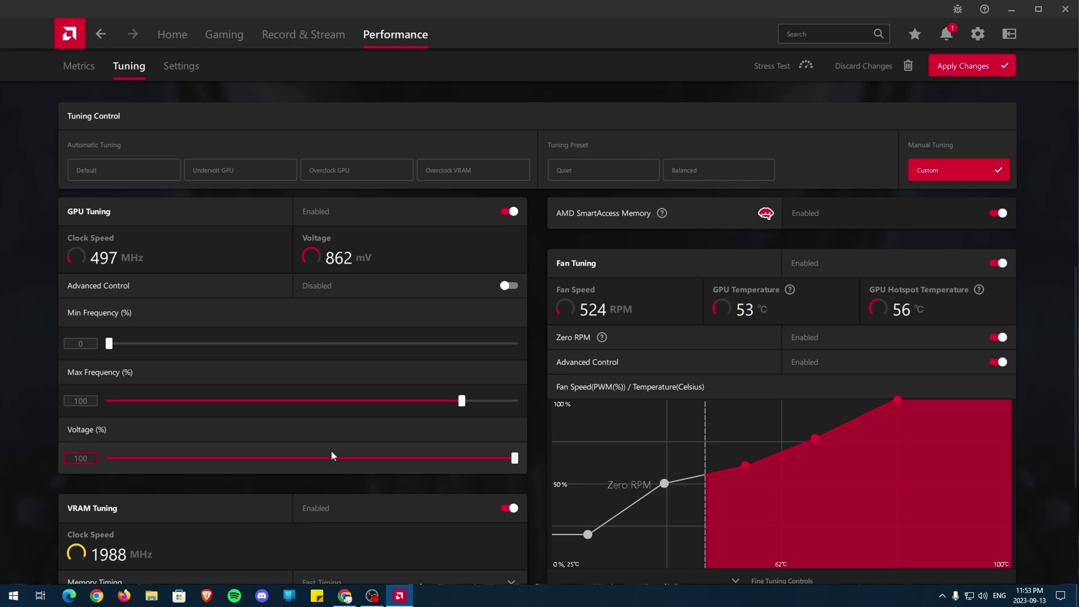
Apply the tuning and export it to the Desktop as 'unfinished settings'
{"action": "left_click", "coordinate": [1000, 66]}
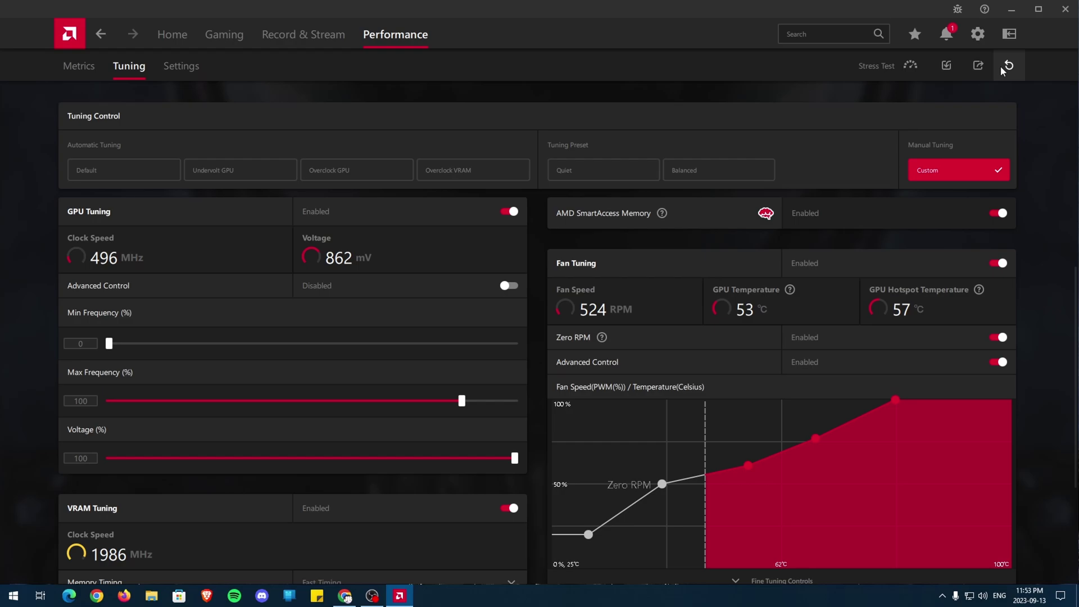
{"action": "left_click", "coordinate": [981, 68]}
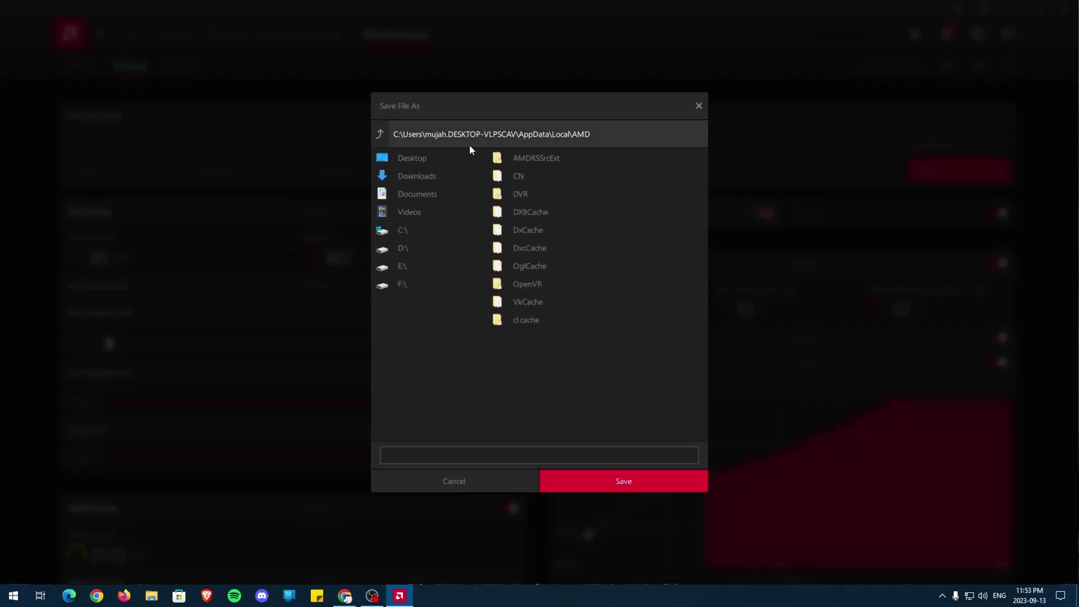
{"action": "left_click", "coordinate": [419, 156]}
{"action": "left_click", "coordinate": [533, 456]}
{"action": "type", "text": "unfinished settings"}
{"action": "left_click", "coordinate": [618, 479]}
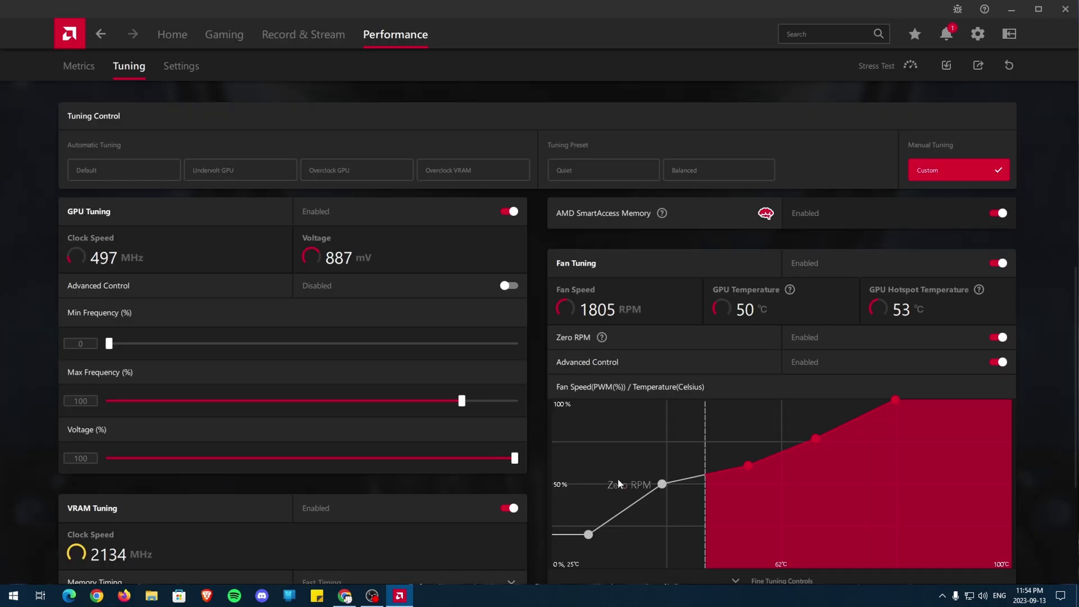
Run the automatic GPU undervolt, accepting the warning and dismissing the result
{"action": "left_click", "coordinate": [256, 175]}
{"action": "left_click", "coordinate": [623, 374]}
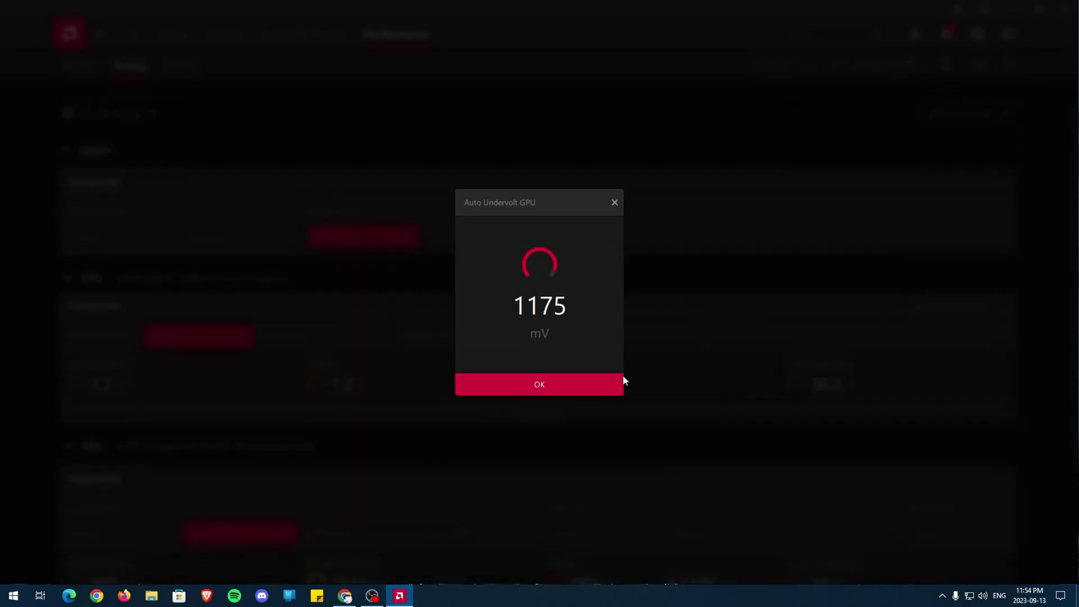
{"action": "left_click", "coordinate": [540, 383]}
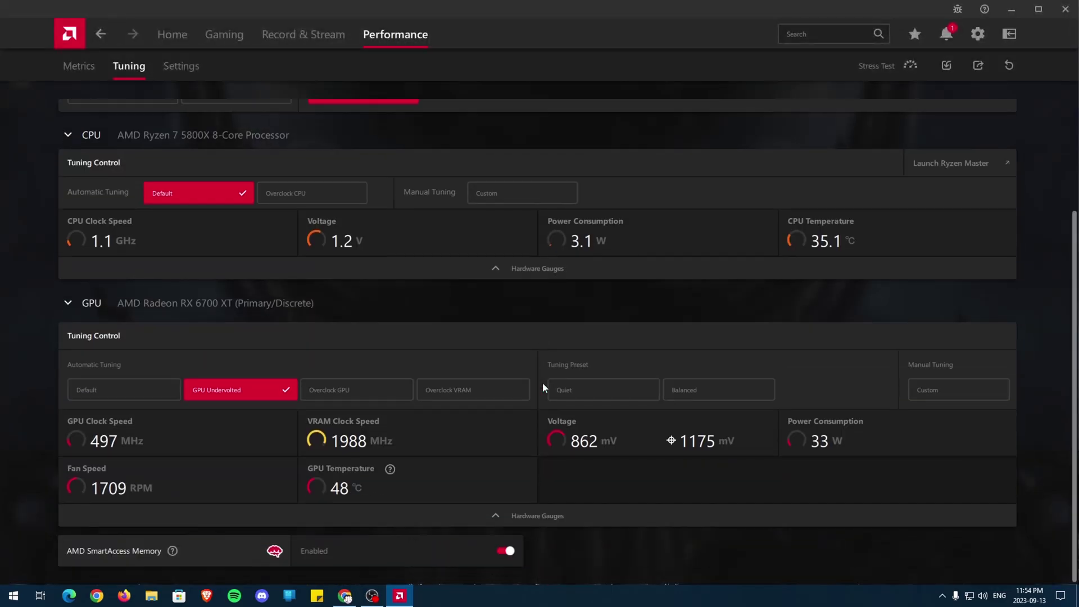
Run the automatic GPU overclock to 2692 MHz and dismiss the result
{"action": "left_click", "coordinate": [358, 388]}
{"action": "left_click", "coordinate": [662, 381]}
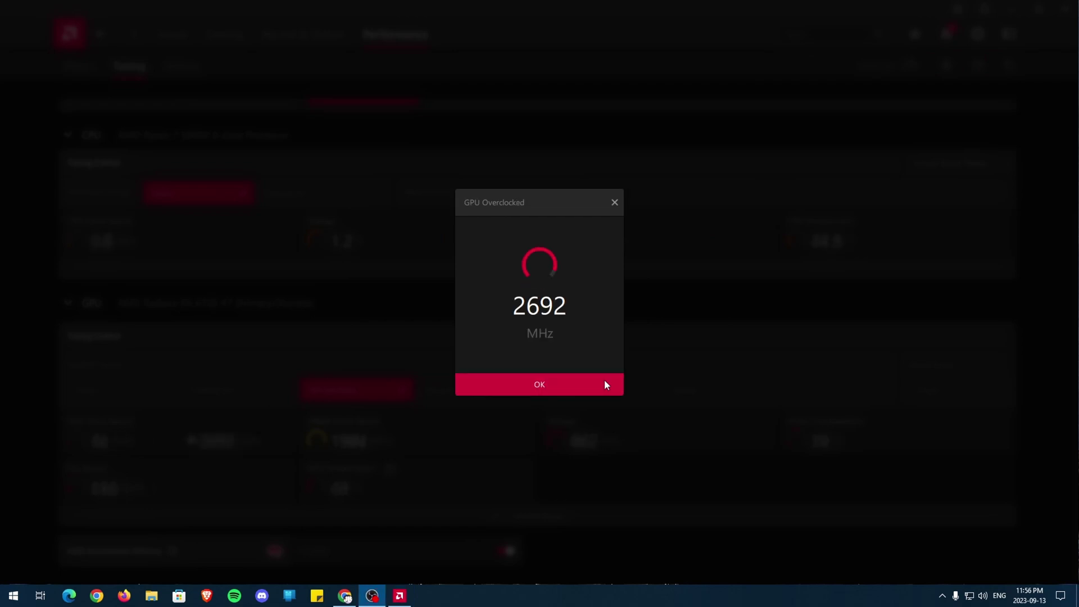
{"action": "left_click", "coordinate": [542, 384]}
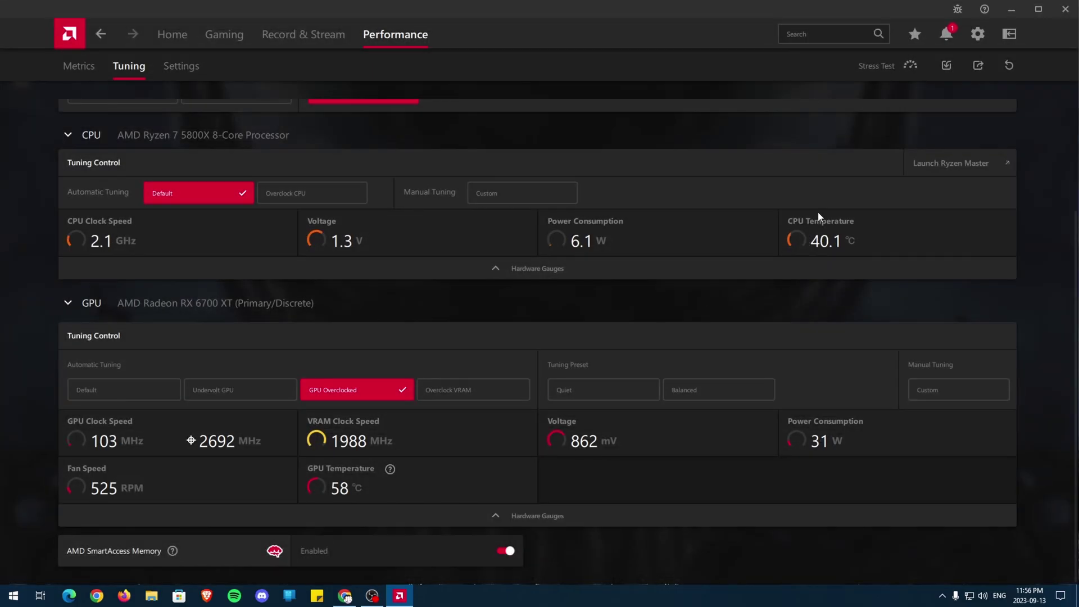
Import the unfinished settings.xml profile from the Desktop
{"action": "left_click", "coordinate": [948, 65]}
{"action": "left_click", "coordinate": [441, 153]}
{"action": "left_click", "coordinate": [612, 301]}
{"action": "left_click", "coordinate": [624, 483]}
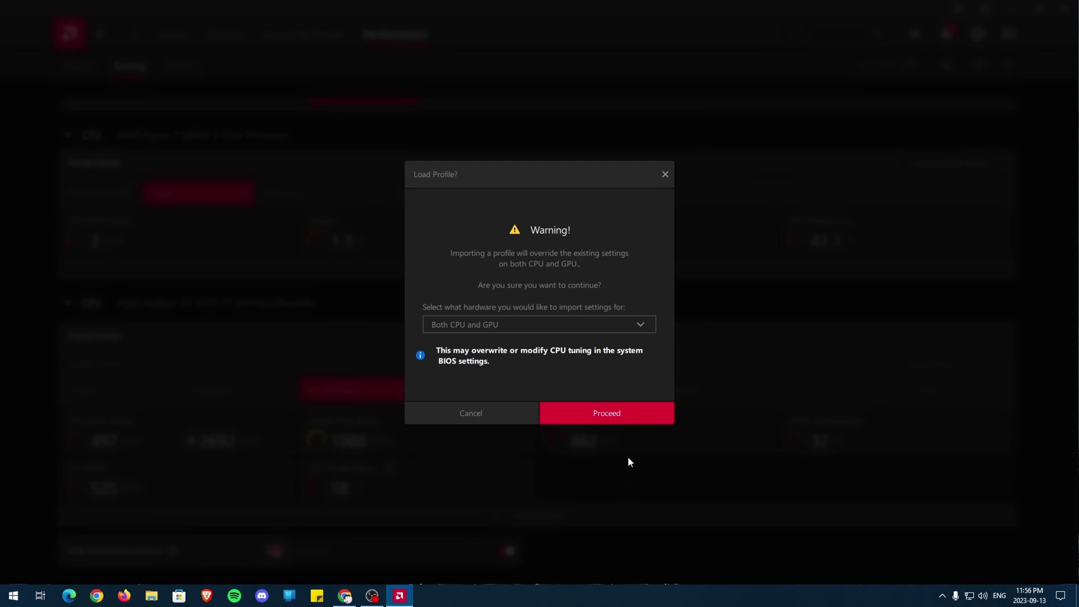
Confirm loading the profile, enable GPU Advanced Control and set voltage to 1175 mV
{"action": "left_click", "coordinate": [650, 415]}
{"action": "scroll", "coordinate": [1071, 364], "scroll_direction": "down", "scroll_amount": 1}
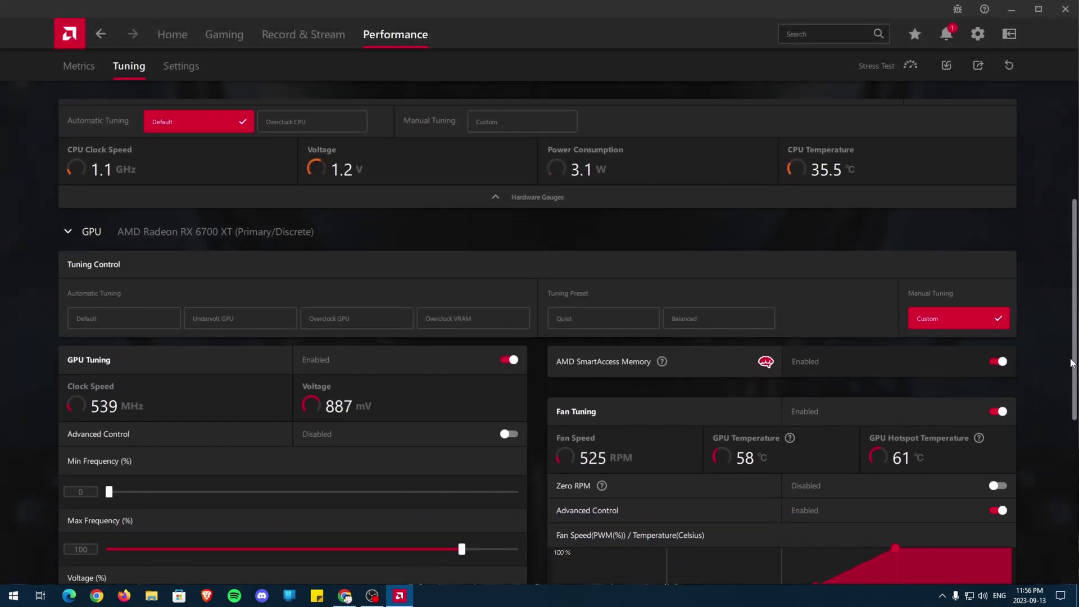
{"action": "left_click_drag", "start_coordinate": [1071, 364], "coordinate": [1075, 432]}
{"action": "left_click", "coordinate": [516, 279]}
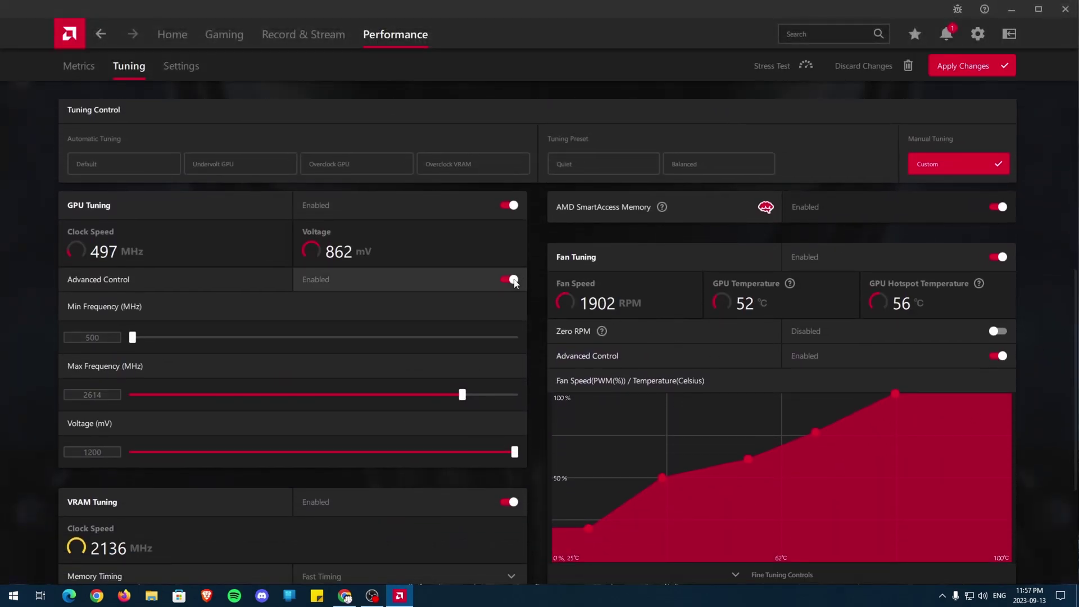
{"action": "left_click", "coordinate": [107, 450]}
{"action": "key", "text": "BackSpace"}
{"action": "key", "text": "BackSpace"}
{"action": "key", "text": "BackSpace"}
{"action": "type", "text": "175"}
{"action": "key", "text": "Return"}
Set max frequency to 2692 MHz and min frequency to 2592 MHz, then apply
{"action": "left_click", "coordinate": [104, 394]}
{"action": "key", "text": "BackSpace"}
{"action": "key", "text": "BackSpace"}
{"action": "type", "text": "92"}
{"action": "left_click", "coordinate": [113, 339]}
{"action": "key", "text": "BackSpace"}
{"action": "key", "text": "BackSpace"}
{"action": "key", "text": "BackSpace"}
{"action": "type", "text": "2592"}
{"action": "key", "text": "Return"}
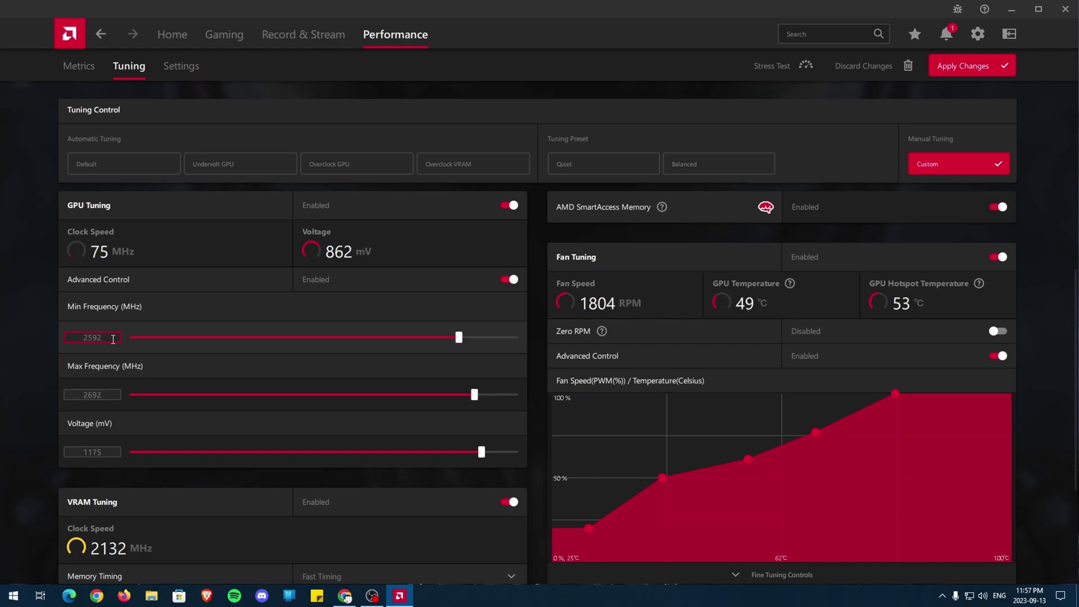
{"action": "left_click", "coordinate": [991, 70]}
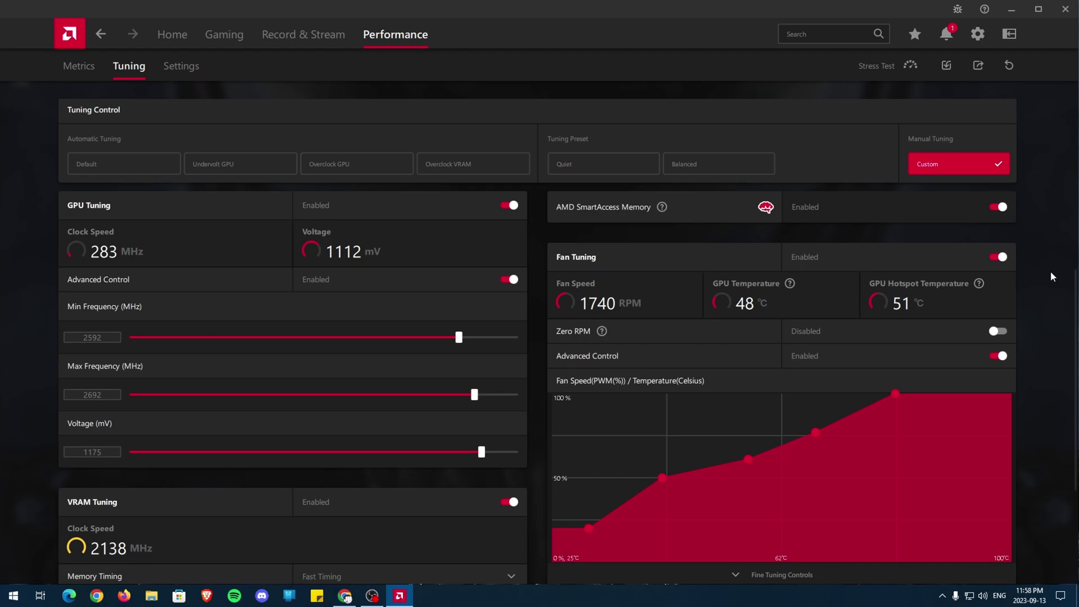
Save the current tuning profile to the Desktop under the name 'Gaming Overclock'
{"action": "left_click", "coordinate": [980, 66]}
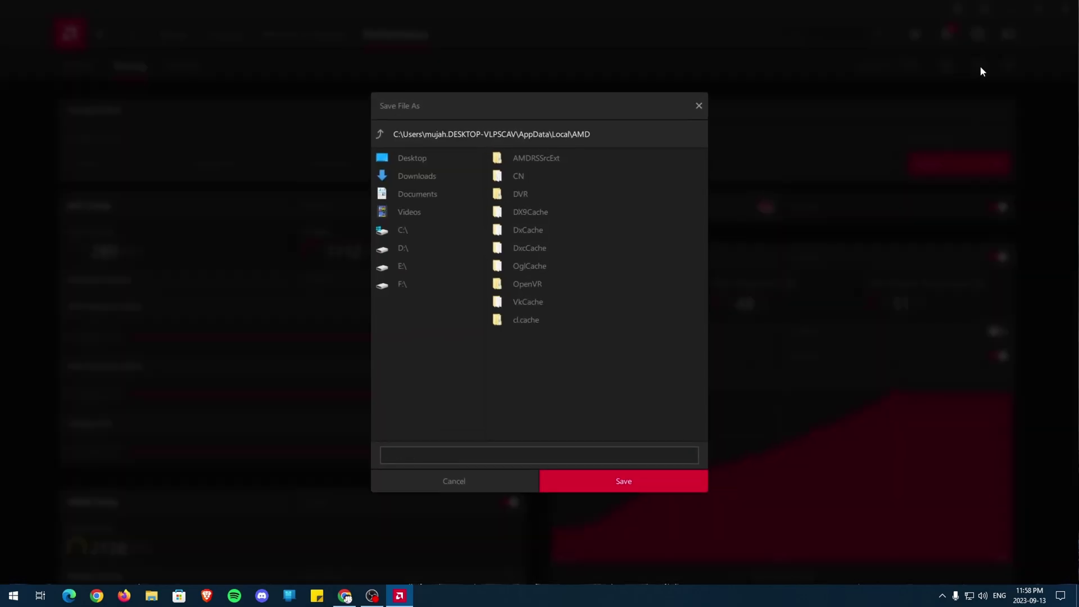
{"action": "left_click", "coordinate": [436, 159]}
{"action": "left_click", "coordinate": [536, 455]}
{"action": "type", "text": "Gaming Overclock"}
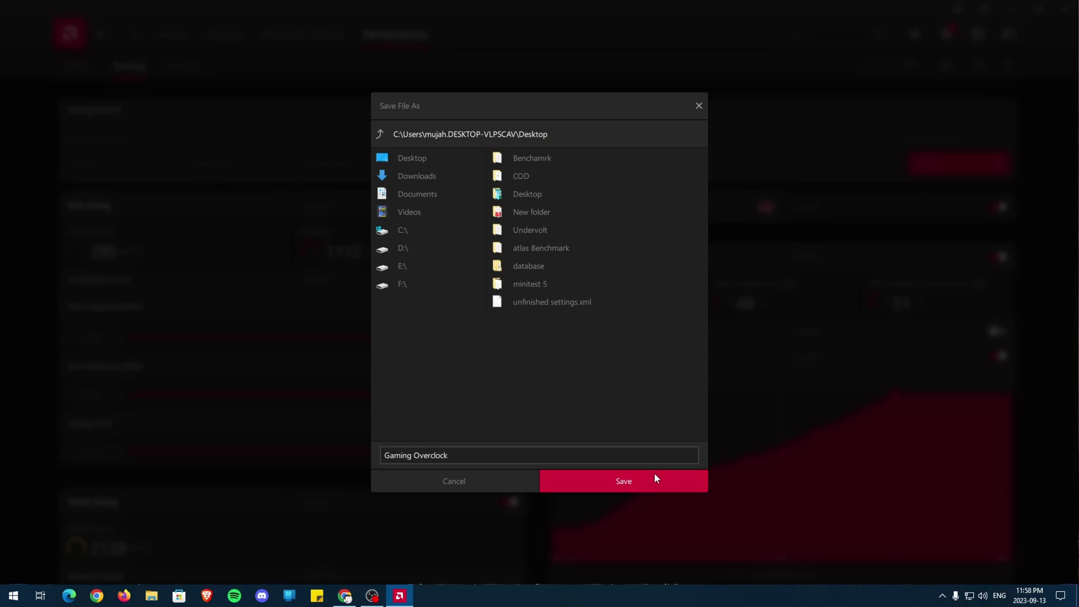
{"action": "left_click", "coordinate": [664, 477]}
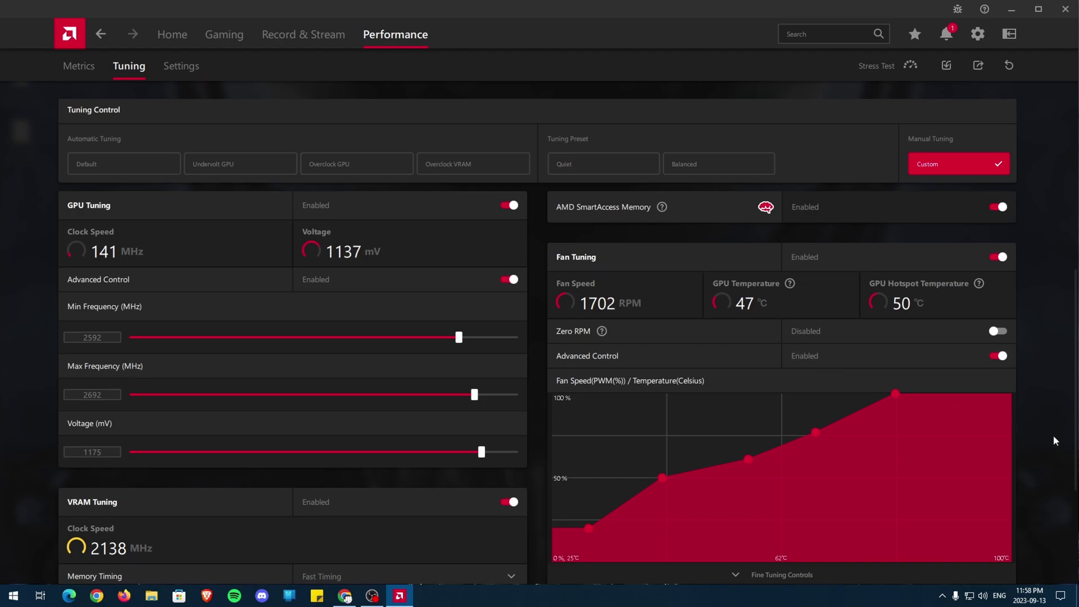
Open Fortnite's game settings from the Games library
{"action": "left_click", "coordinate": [240, 24]}
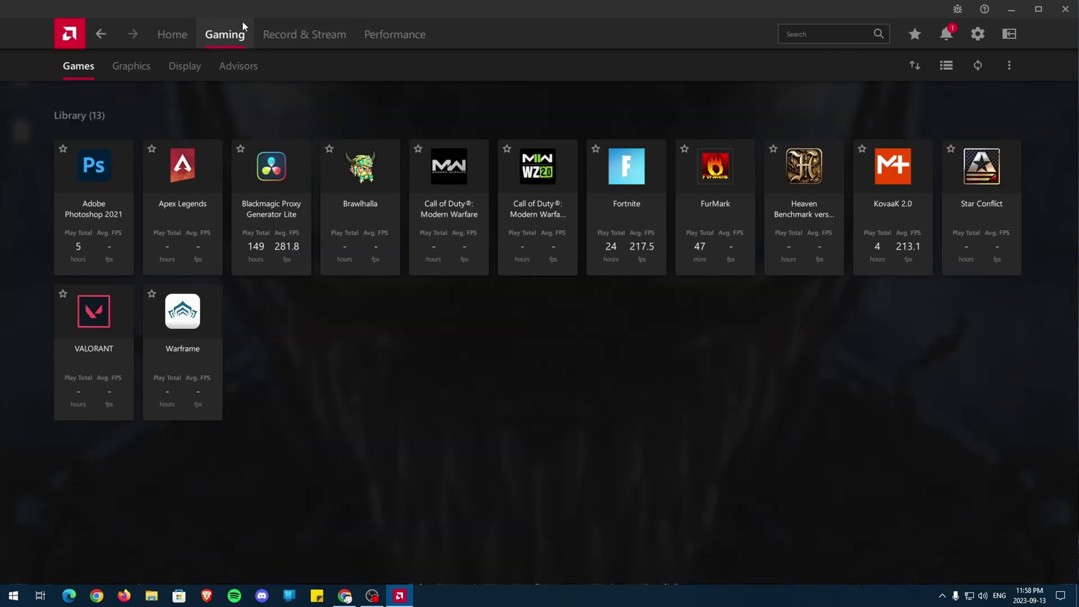
{"action": "left_click", "coordinate": [284, 170]}
{"action": "key", "text": "alt+Left"}
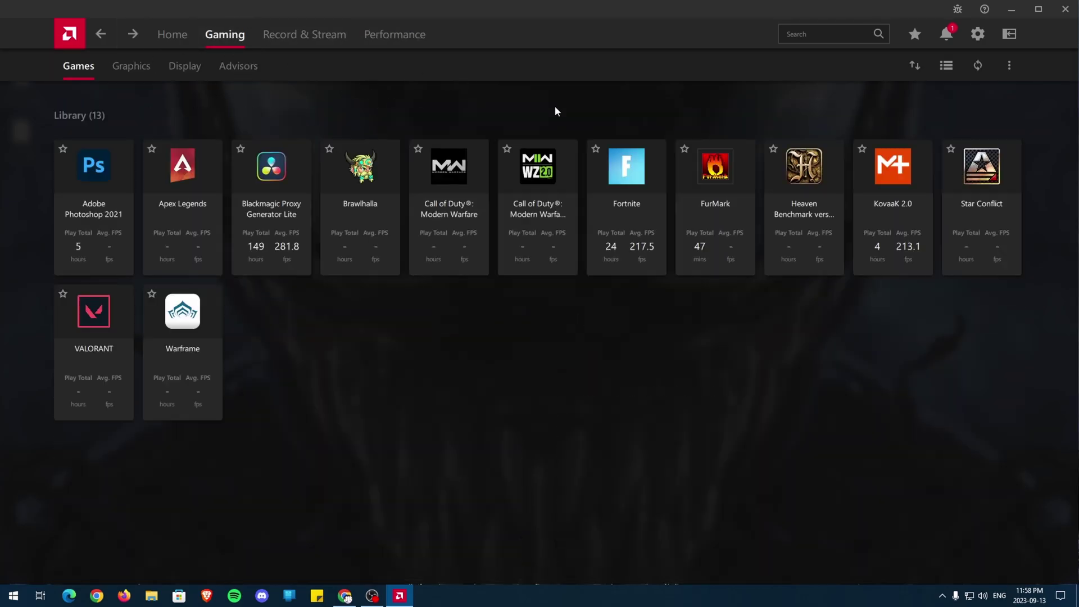
{"action": "left_click", "coordinate": [642, 178]}
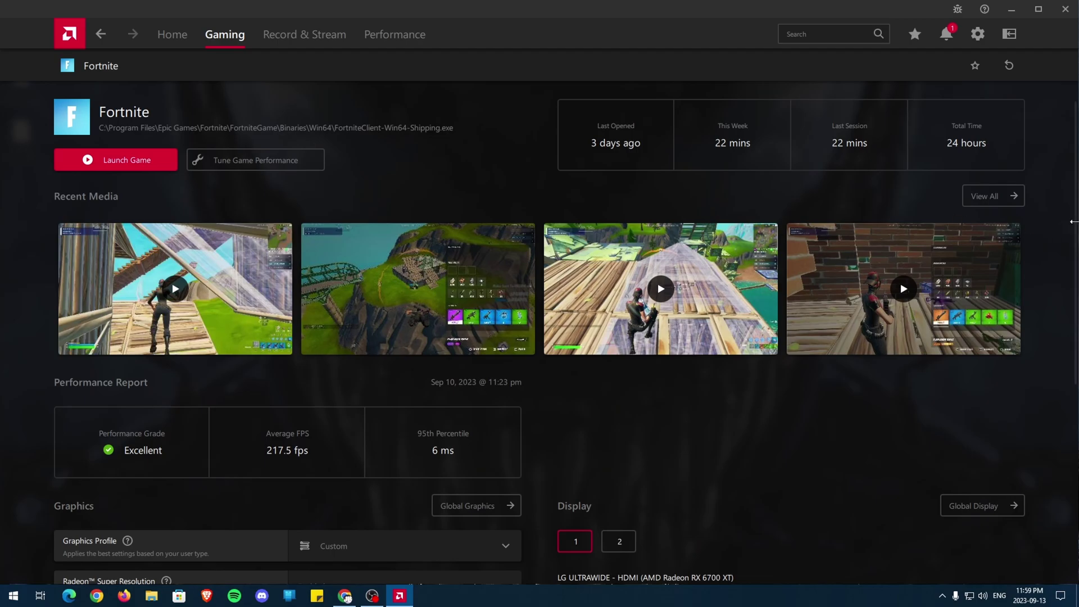
Enable Radeon Super Resolution for Fortnite and adjust its Sharpen Effect strength
{"action": "scroll", "coordinate": [1076, 245], "scroll_direction": "down", "scroll_amount": 1}
{"action": "scroll", "coordinate": [1076, 245], "scroll_direction": "down", "scroll_amount": 5}
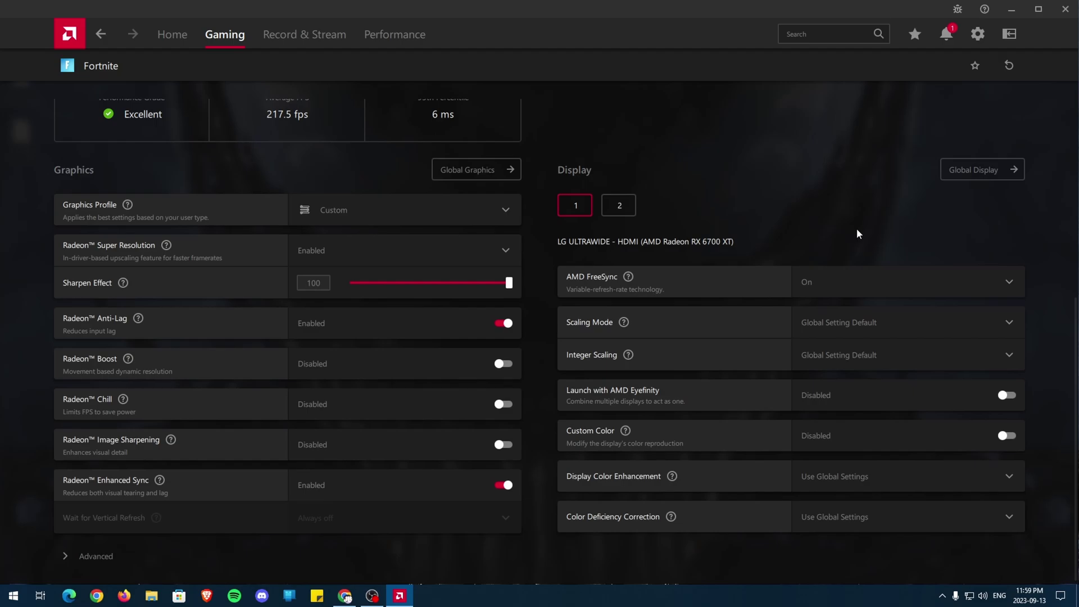
{"action": "left_click", "coordinate": [497, 249]}
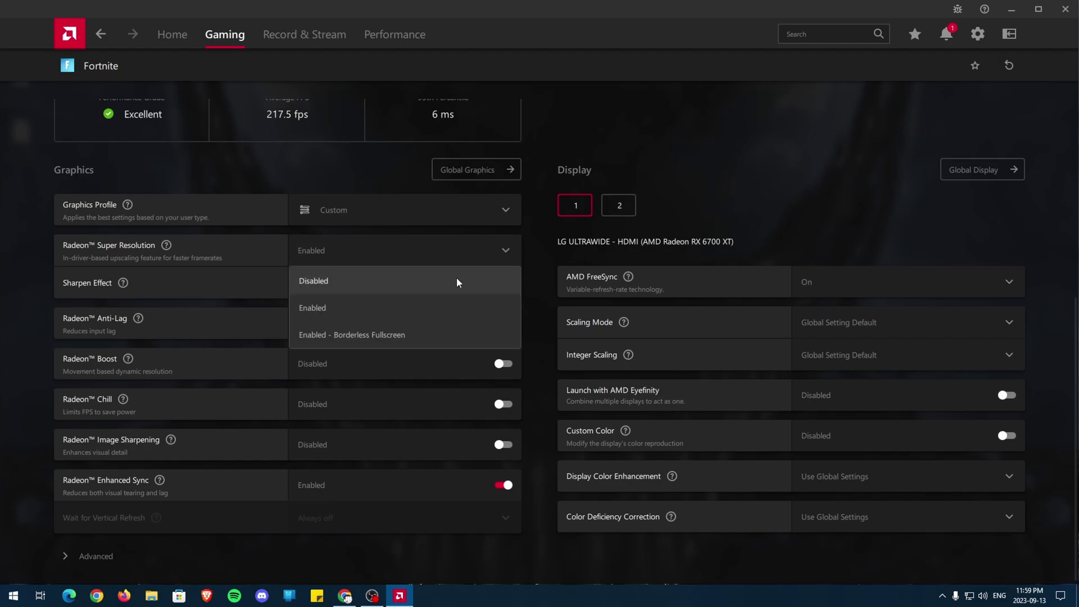
{"action": "left_click", "coordinate": [427, 307]}
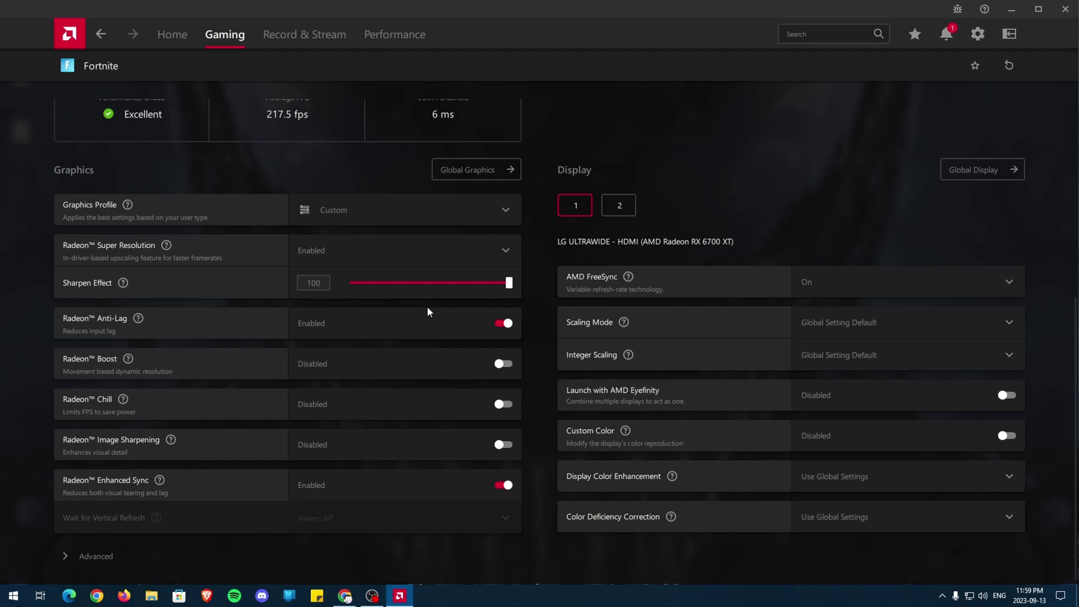
{"action": "left_click_drag", "start_coordinate": [509, 283], "coordinate": [544, 281]}
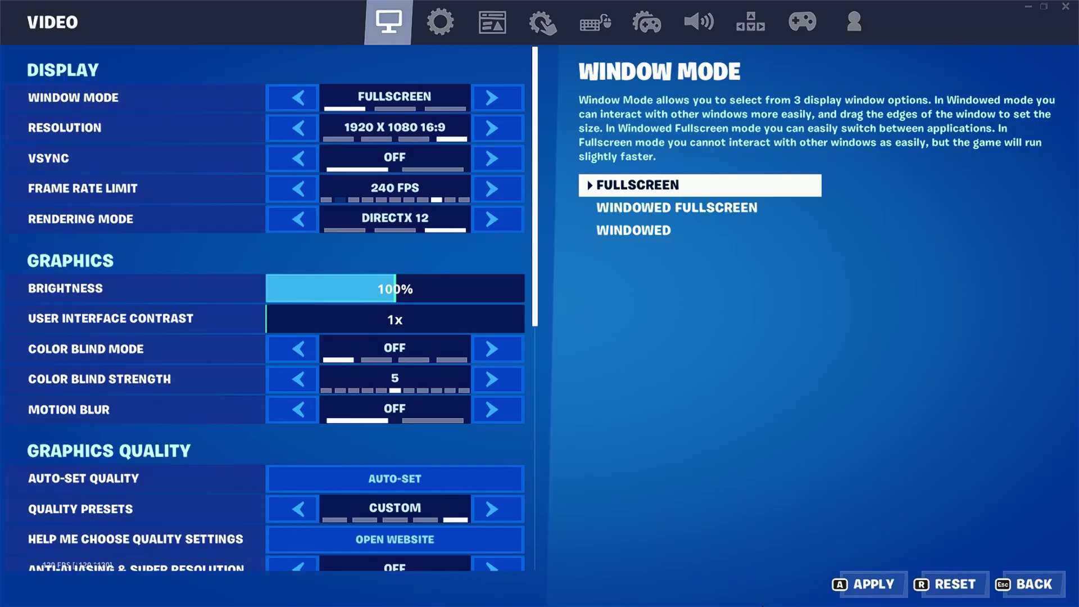
Step Fortnite's resolution through 1600 x 900 and 1280 x 720, then settle on and apply 1760 x 990 16:9
{"action": "left_click", "coordinate": [294, 128]}
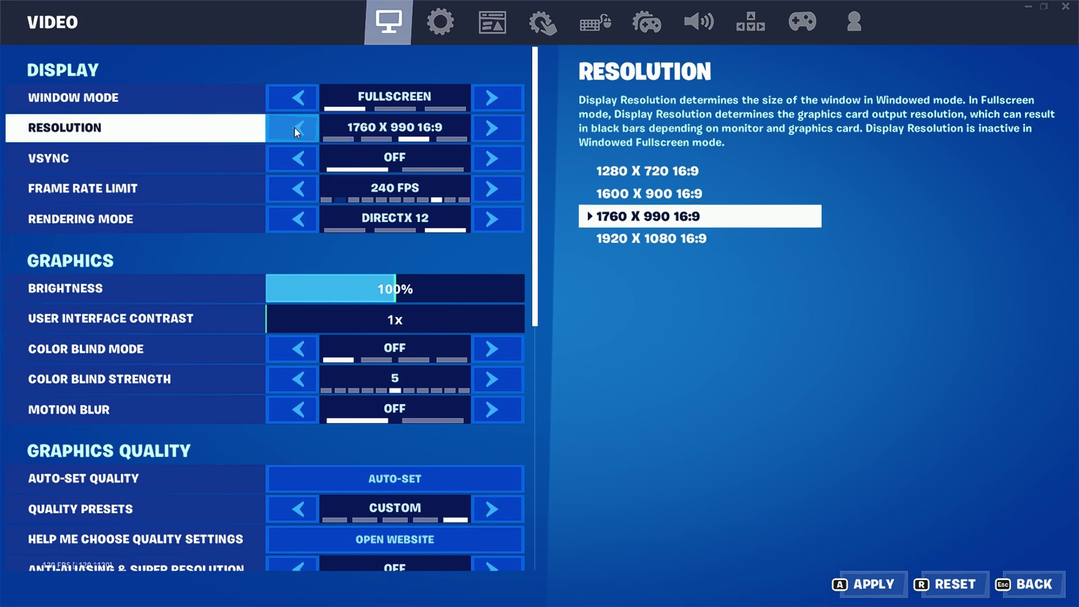
{"action": "left_click", "coordinate": [294, 127]}
{"action": "left_click", "coordinate": [295, 127]}
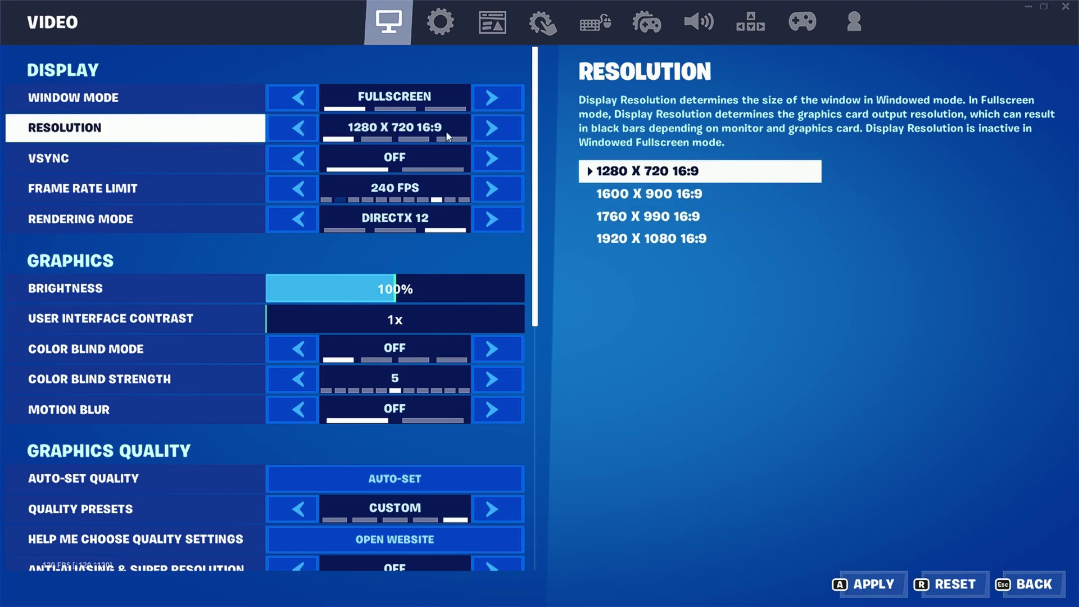
{"action": "left_click", "coordinate": [504, 133]}
{"action": "left_click", "coordinate": [504, 134]}
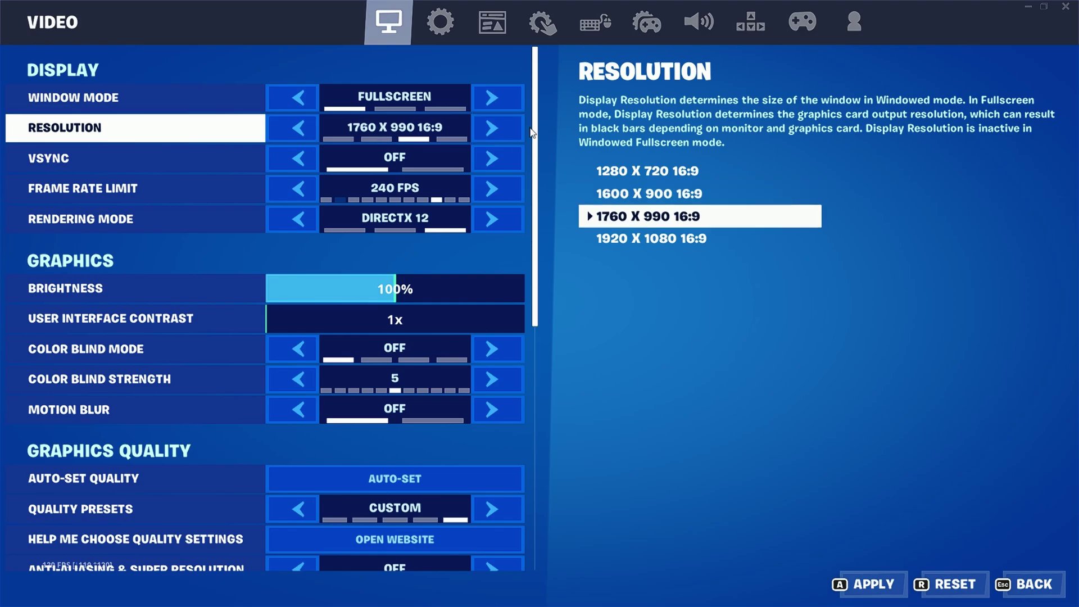
{"action": "left_click_drag", "start_coordinate": [533, 130], "coordinate": [529, 299]}
{"action": "left_click", "coordinate": [874, 582]}
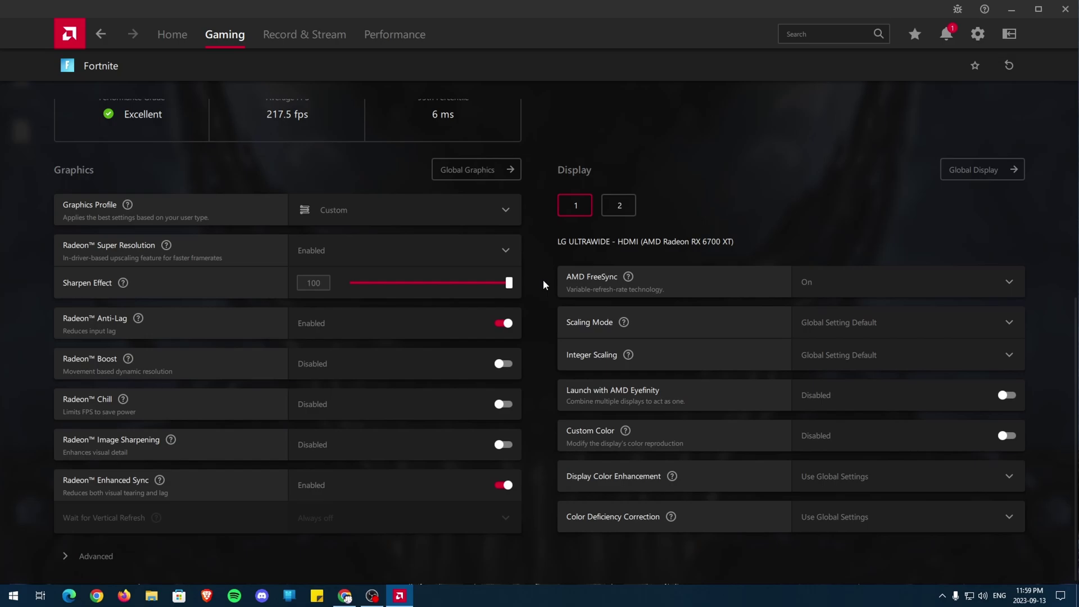
{"action": "left_click", "coordinate": [504, 325]}
{"action": "left_click", "coordinate": [504, 325]}
{"action": "left_click", "coordinate": [504, 486]}
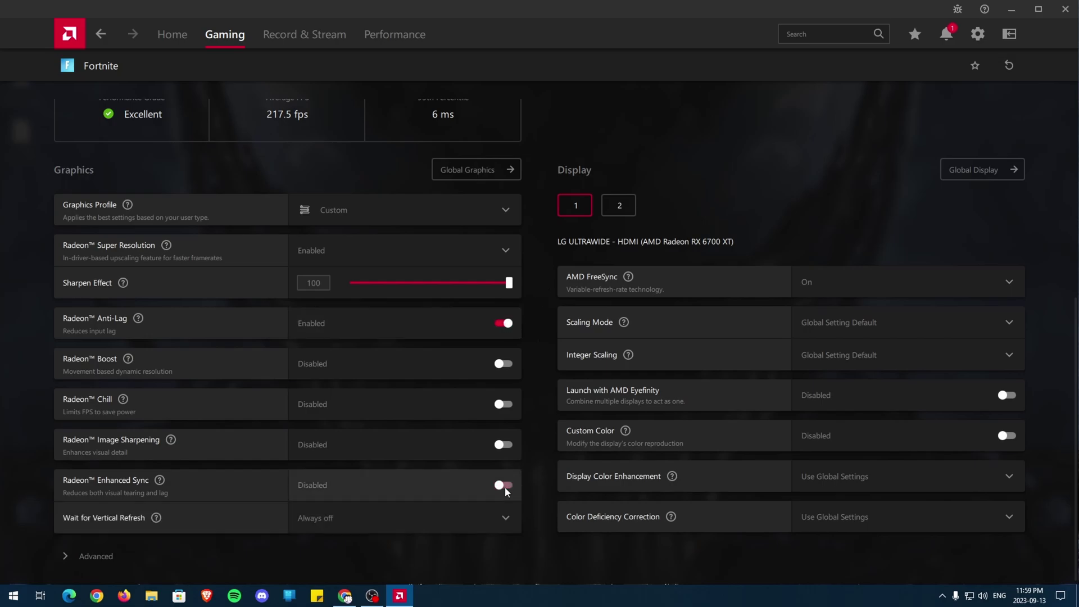
{"action": "left_click", "coordinate": [505, 486]}
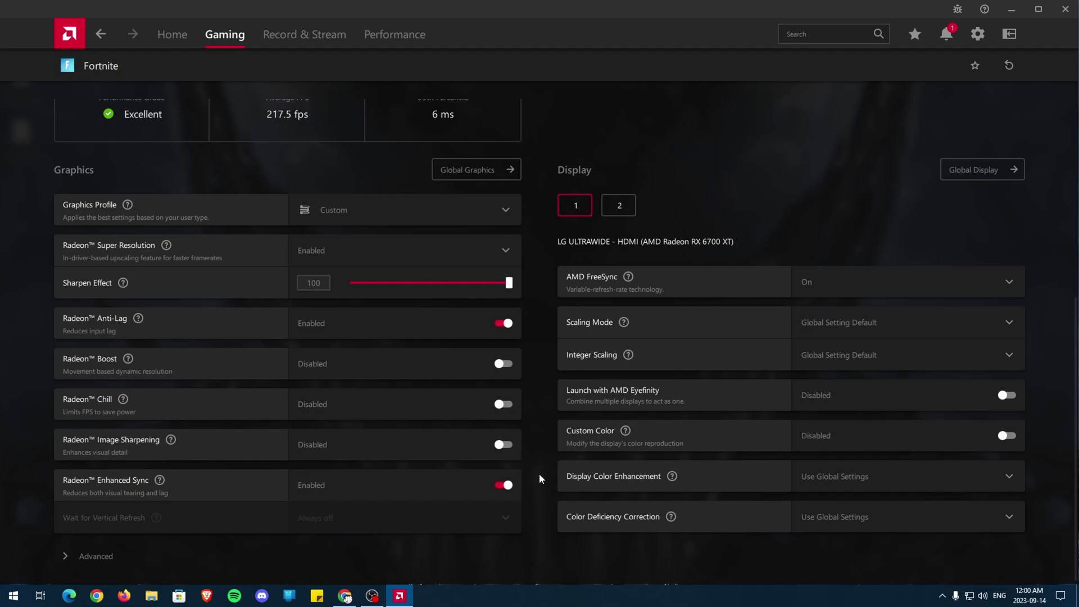
On the Performance Tuning page, change GPU Max Frequency to 2667 MHz and apply the change
{"action": "left_click", "coordinate": [395, 35]}
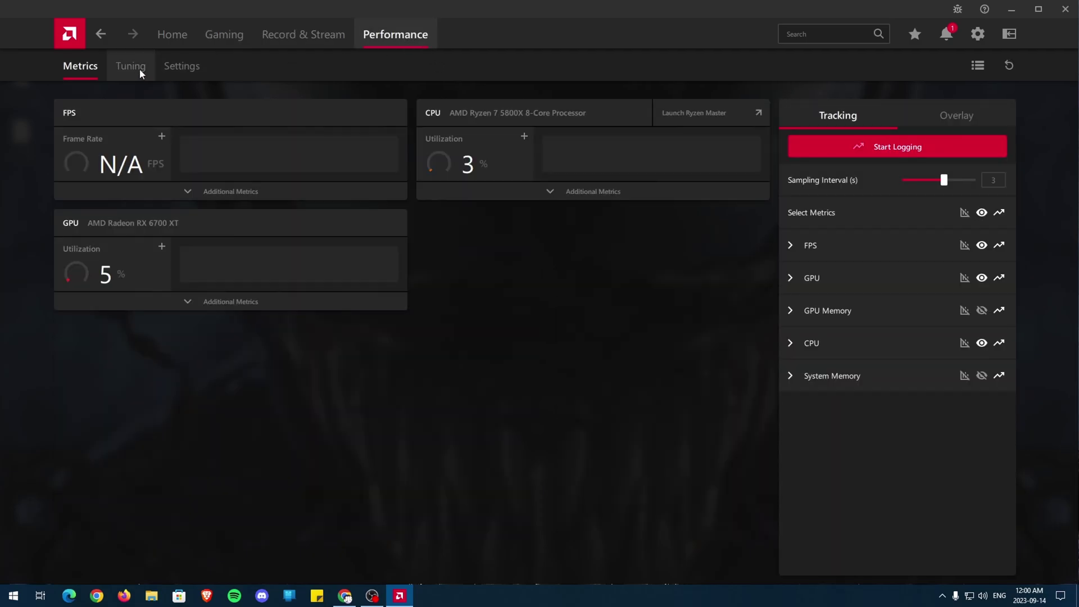
{"action": "left_click", "coordinate": [129, 66]}
{"action": "scroll", "coordinate": [345, 97], "scroll_direction": "down", "scroll_amount": 6}
{"action": "left_click", "coordinate": [112, 400]}
{"action": "type", "text": "2692"}
{"action": "key", "text": "BackSpace"}
{"action": "key", "text": "BackSpace"}
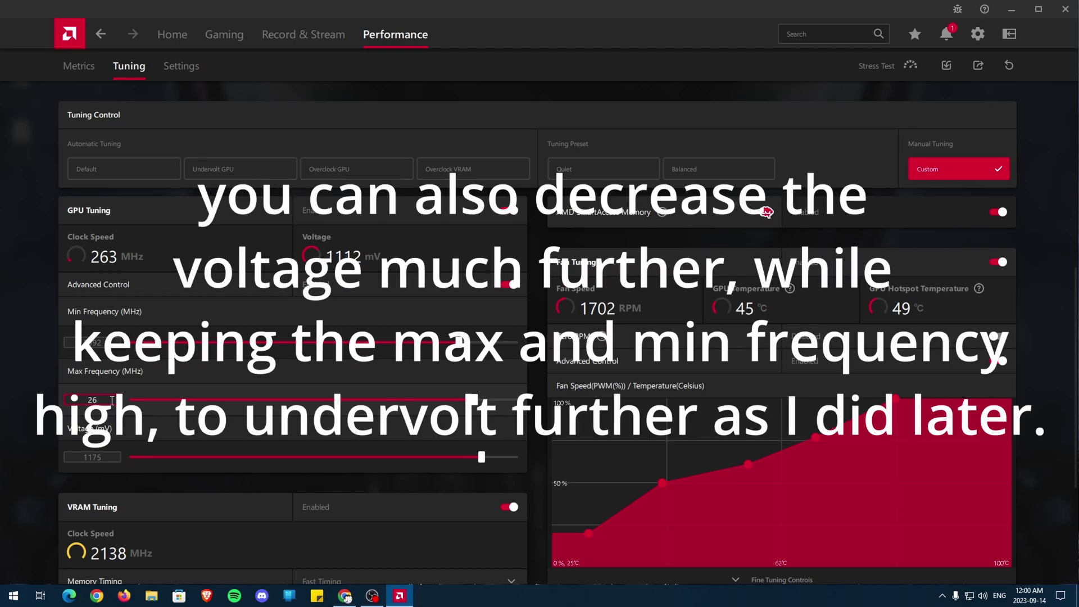
{"action": "type", "text": "67"}
{"action": "key", "text": "Return"}
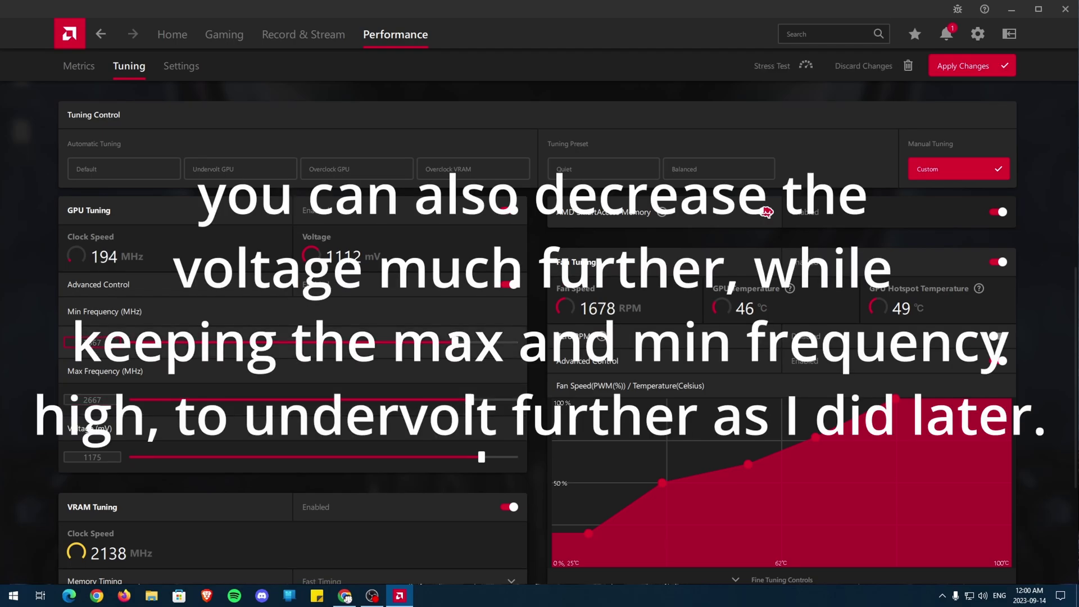
{"action": "left_click", "coordinate": [984, 67]}
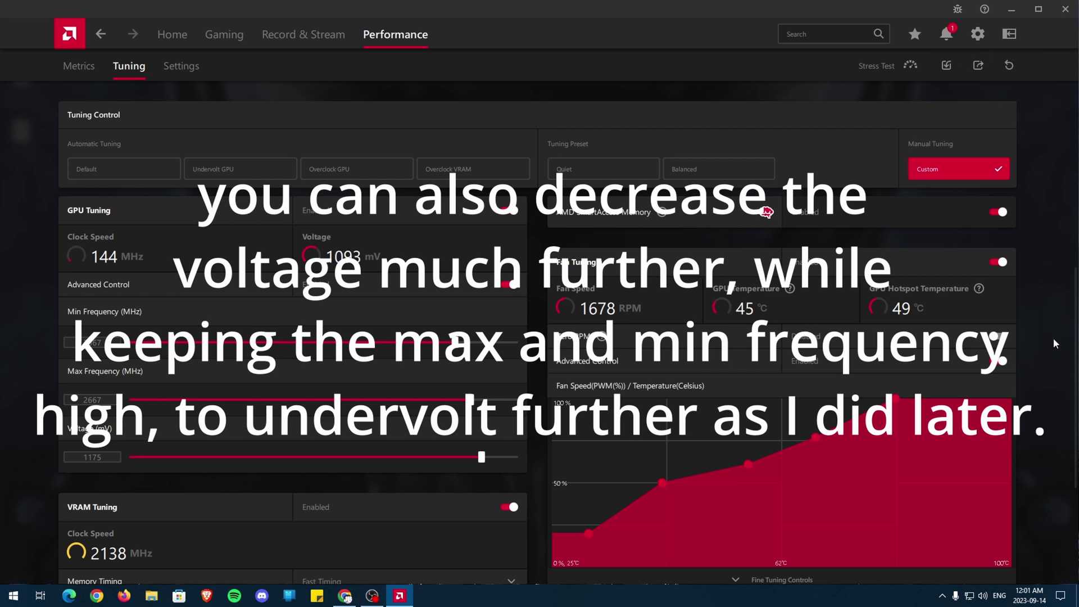